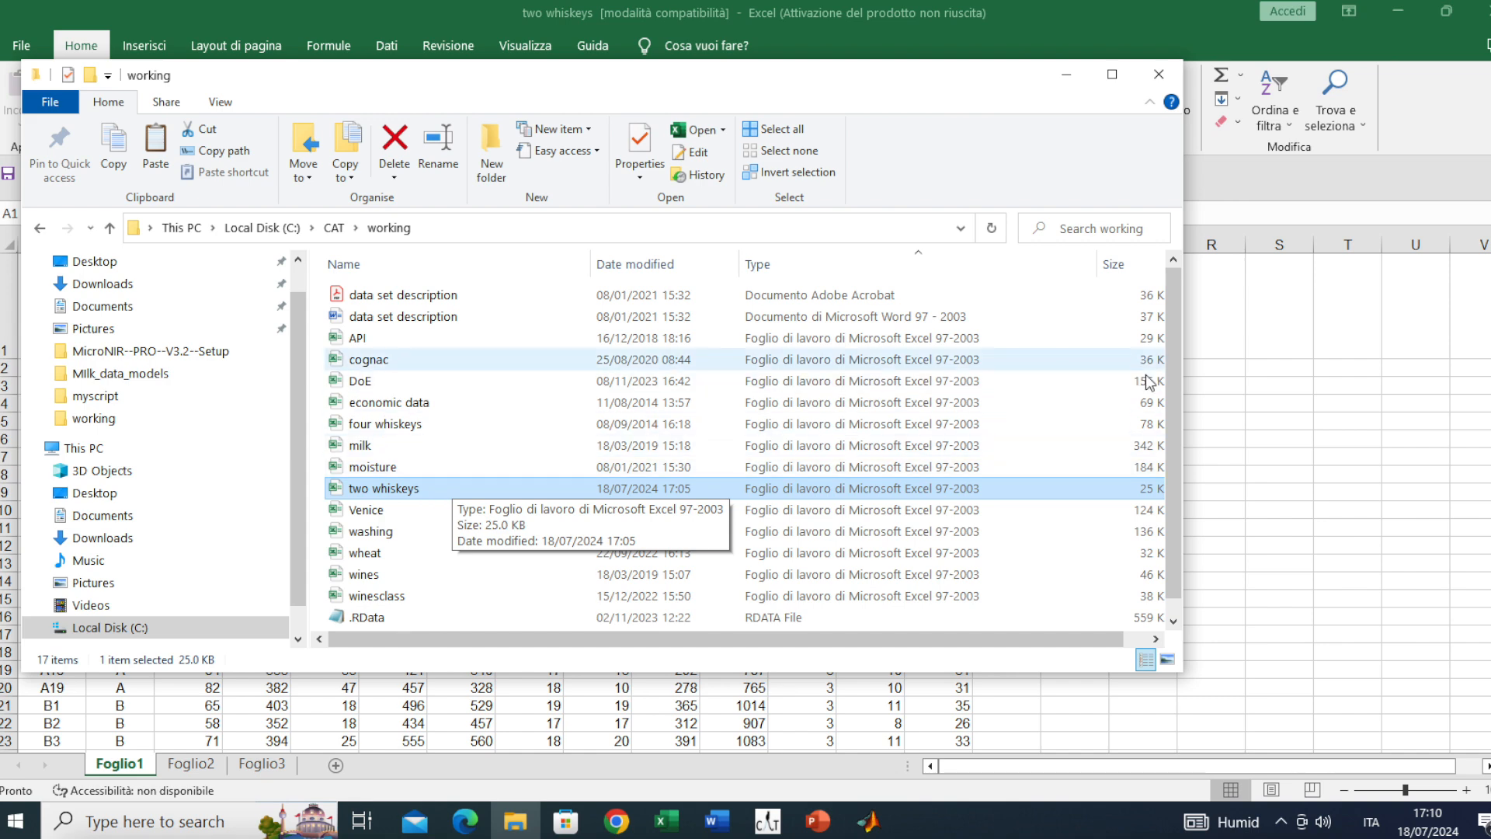
# Bring the opened two whiskeys workbook, showing the Foglio1 data, to the front in Excel
pyautogui.click(1225, 386)
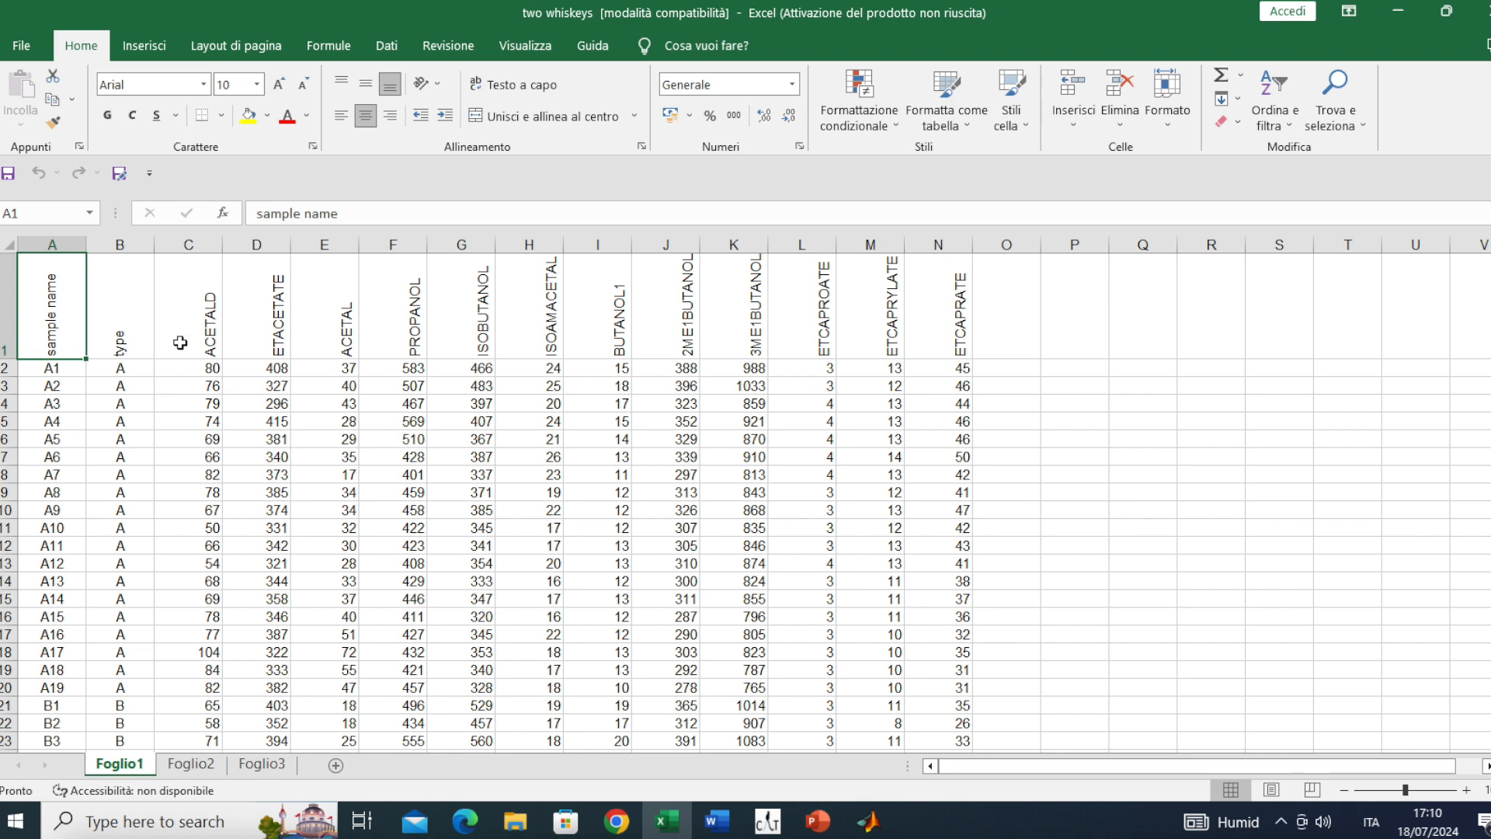
# Inspect the whiskey table, selecting the sample name and type columns and the variable-name header row
pyautogui.scroll(-5, 101, 346)
pyautogui.scroll(-7, 100, 346)
pyautogui.scroll(12, 104, 341)
pyautogui.click(52, 244)
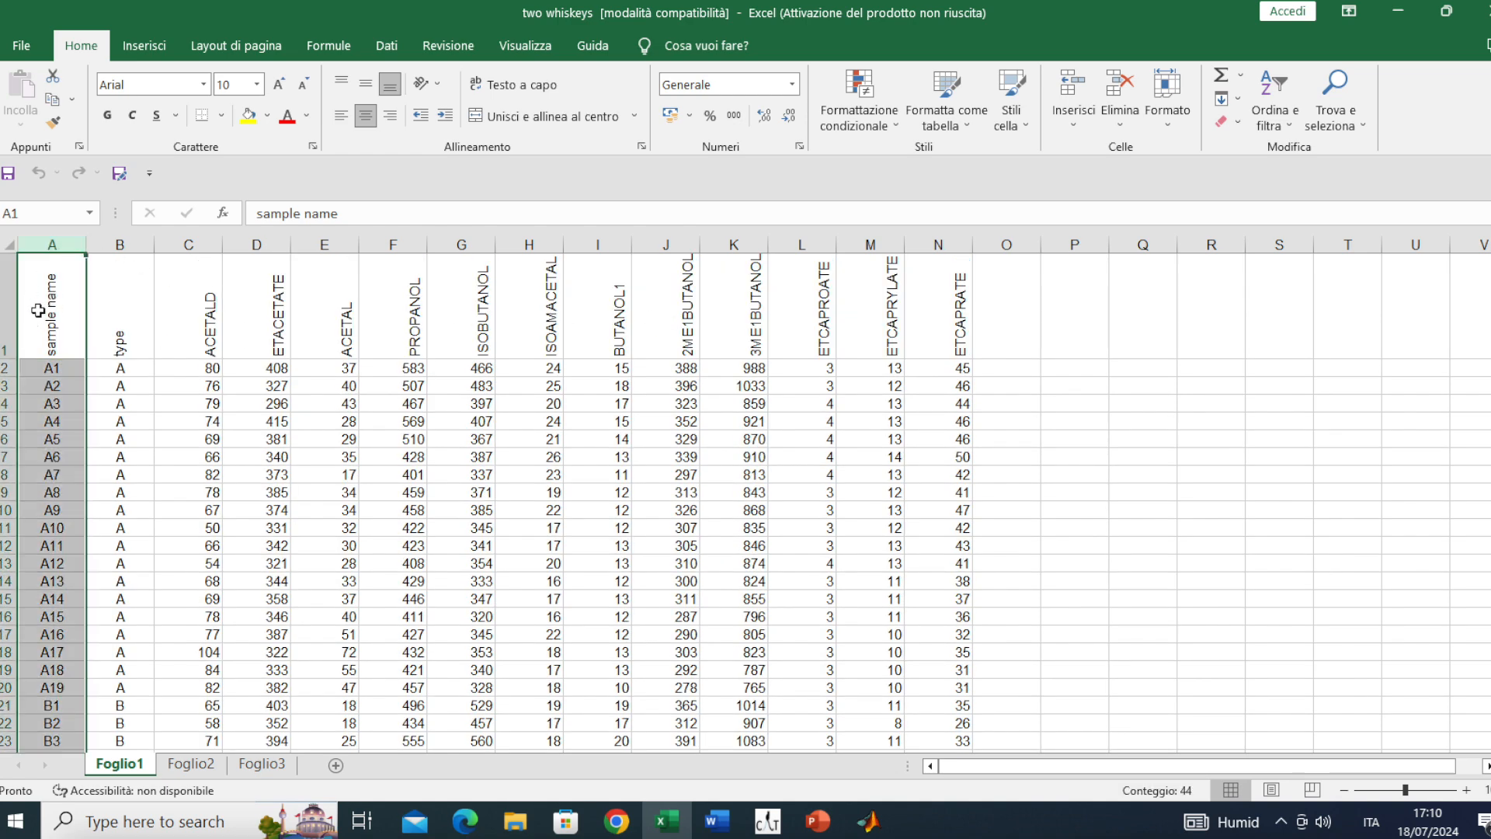
pyautogui.click(119, 245)
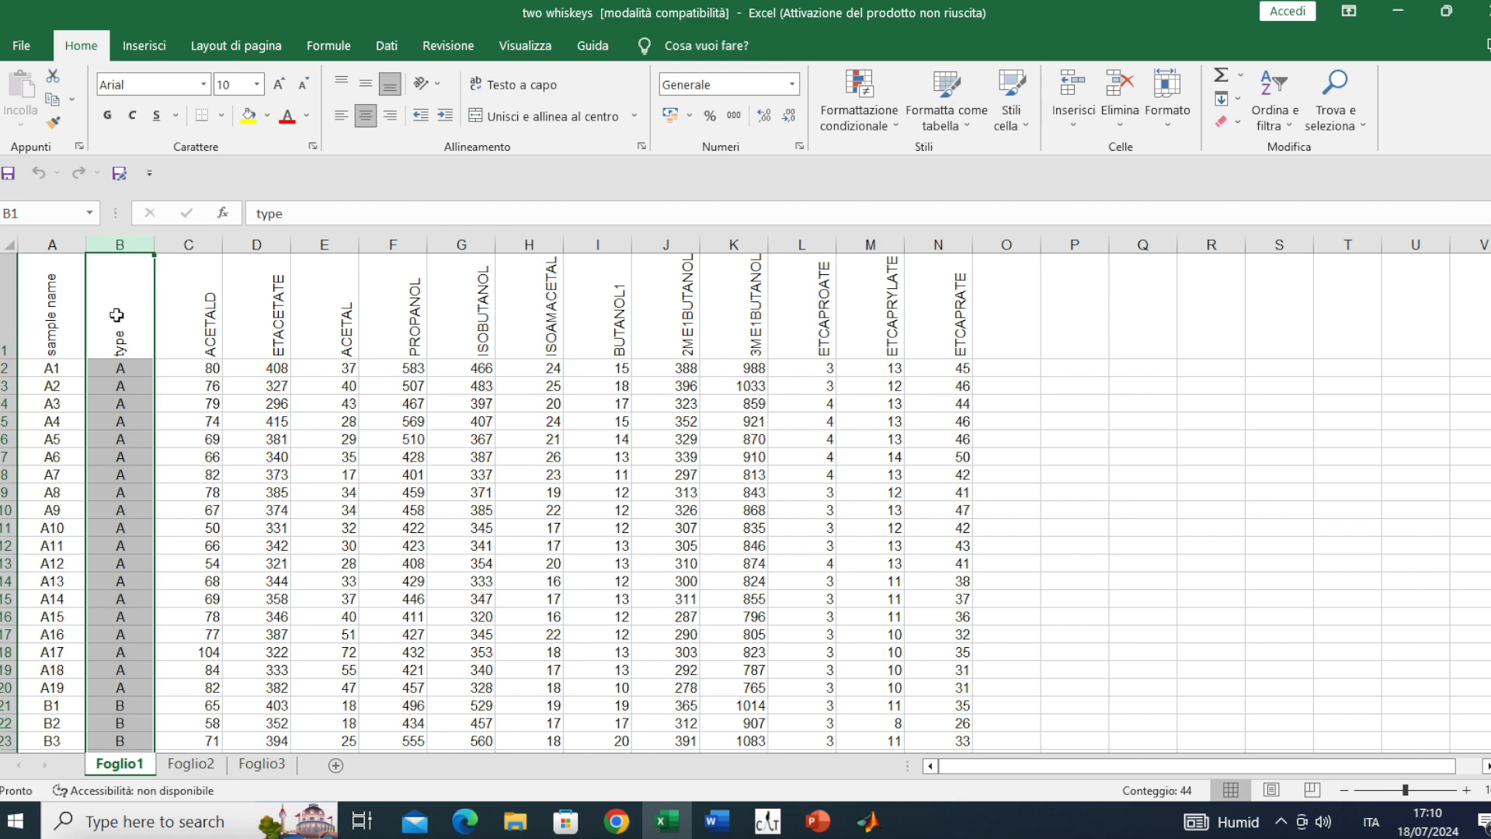
pyautogui.scroll(-3, 131, 329)
pyautogui.scroll(3, 130, 329)
pyautogui.moveTo(194, 342); pyautogui.dragTo(949, 338)
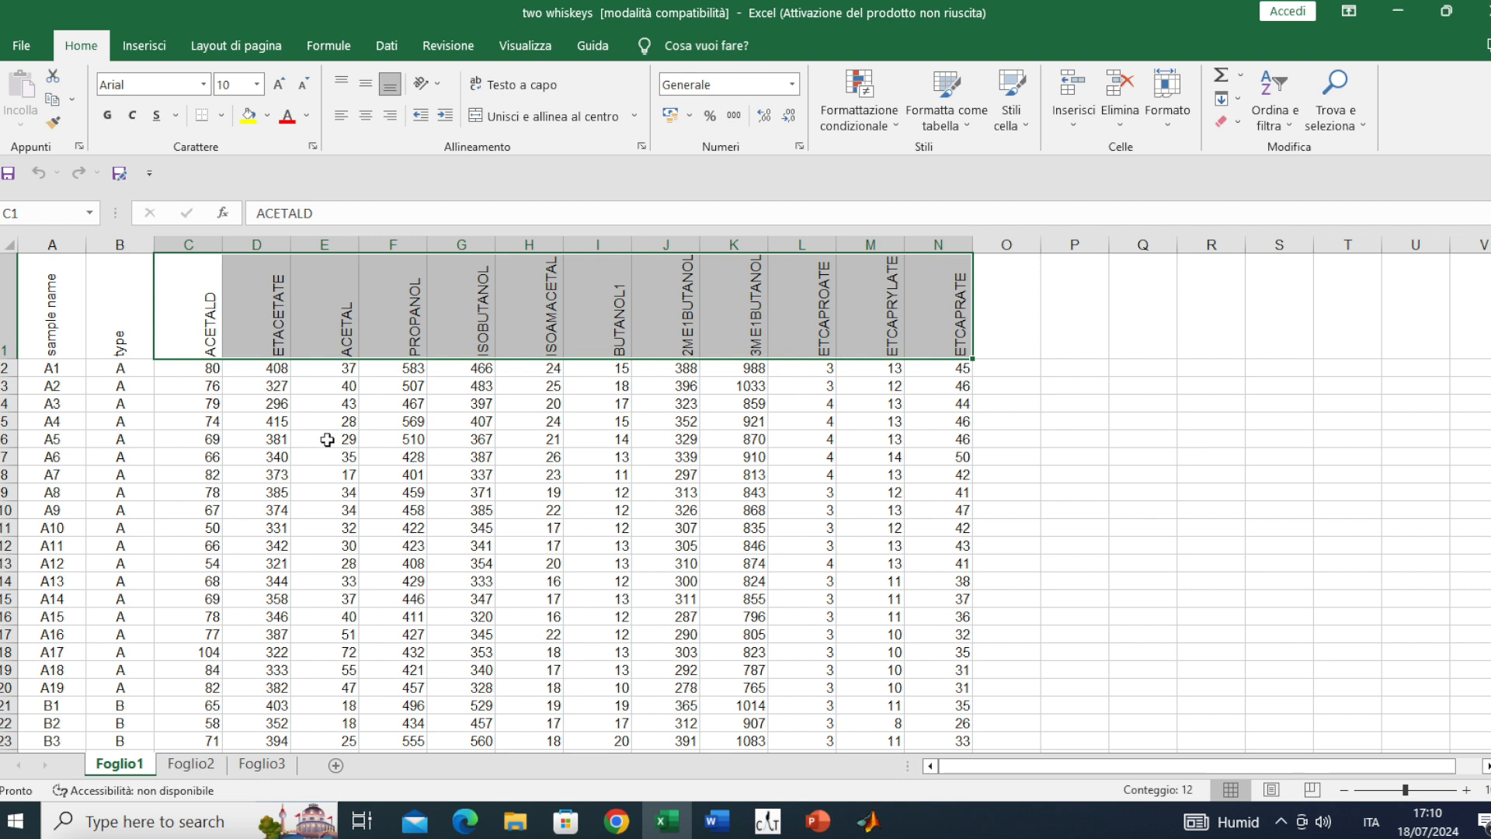
pyautogui.click(327, 440)
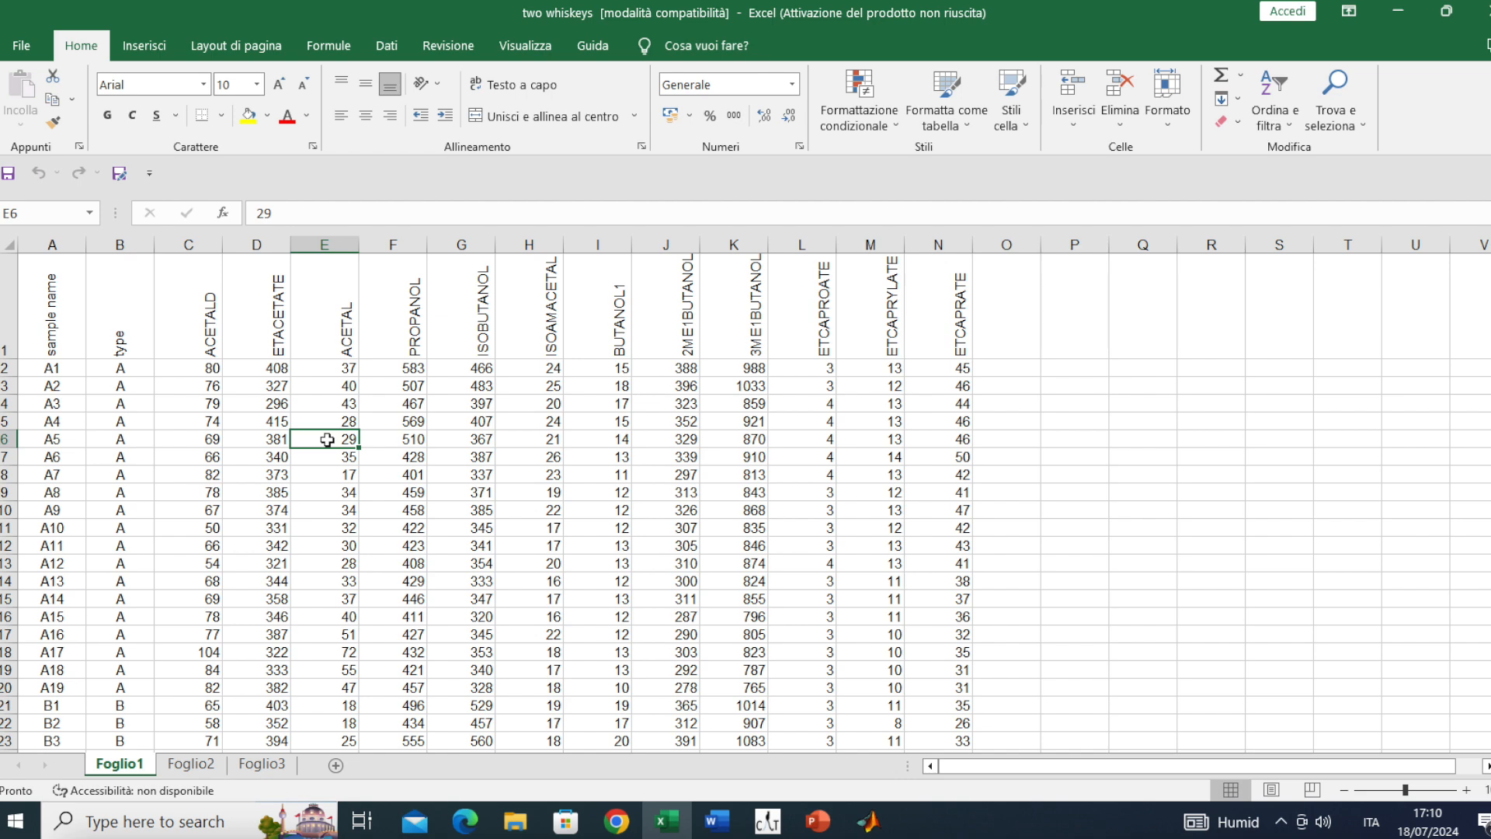
# Copy the entire whiskey data table (A1:N44) to the clipboard
pyautogui.hotkey('ctrl', 'a')
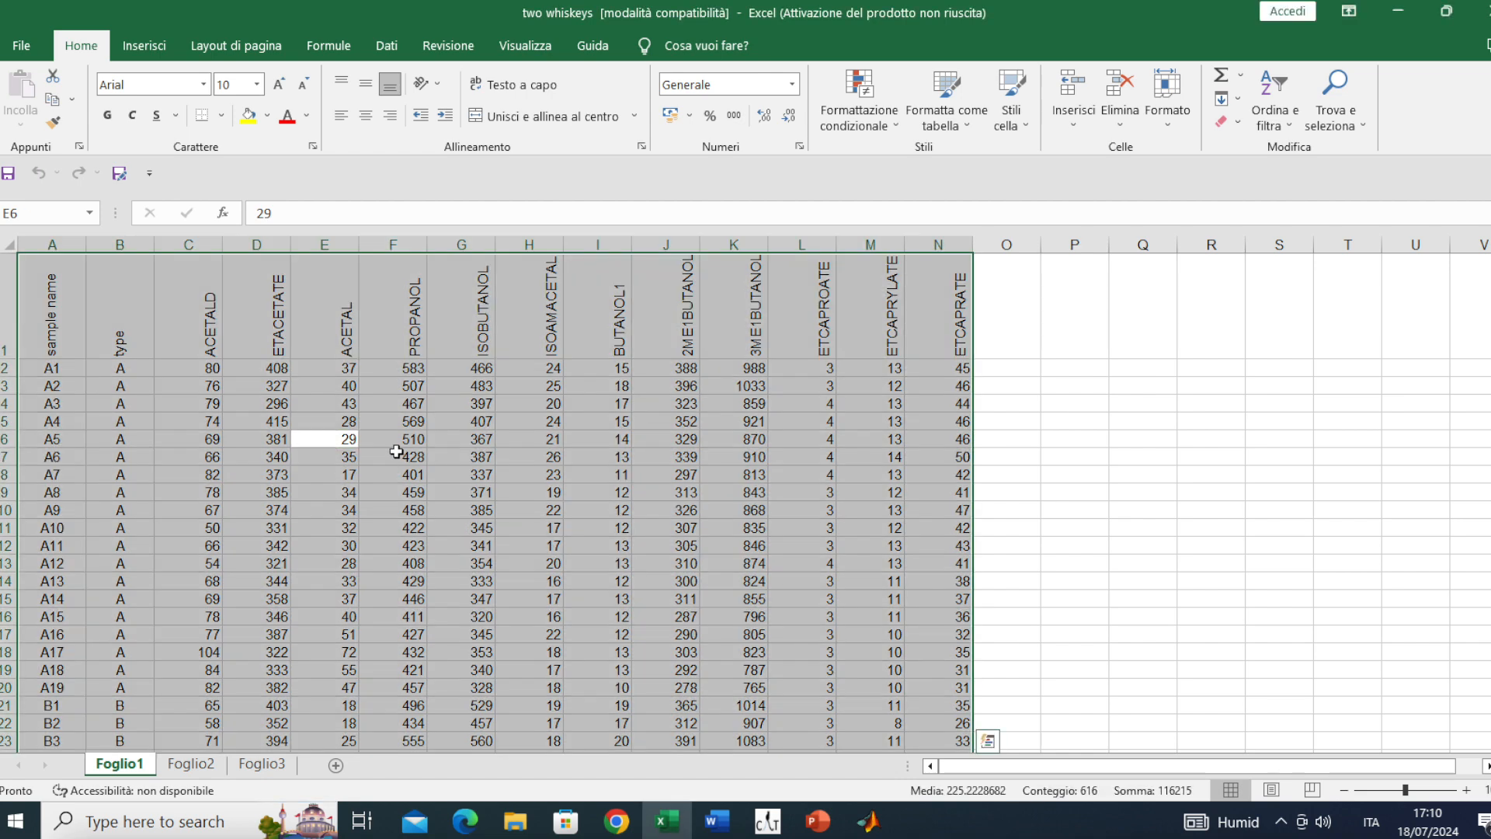
pyautogui.hotkey('ctrl', 'c')
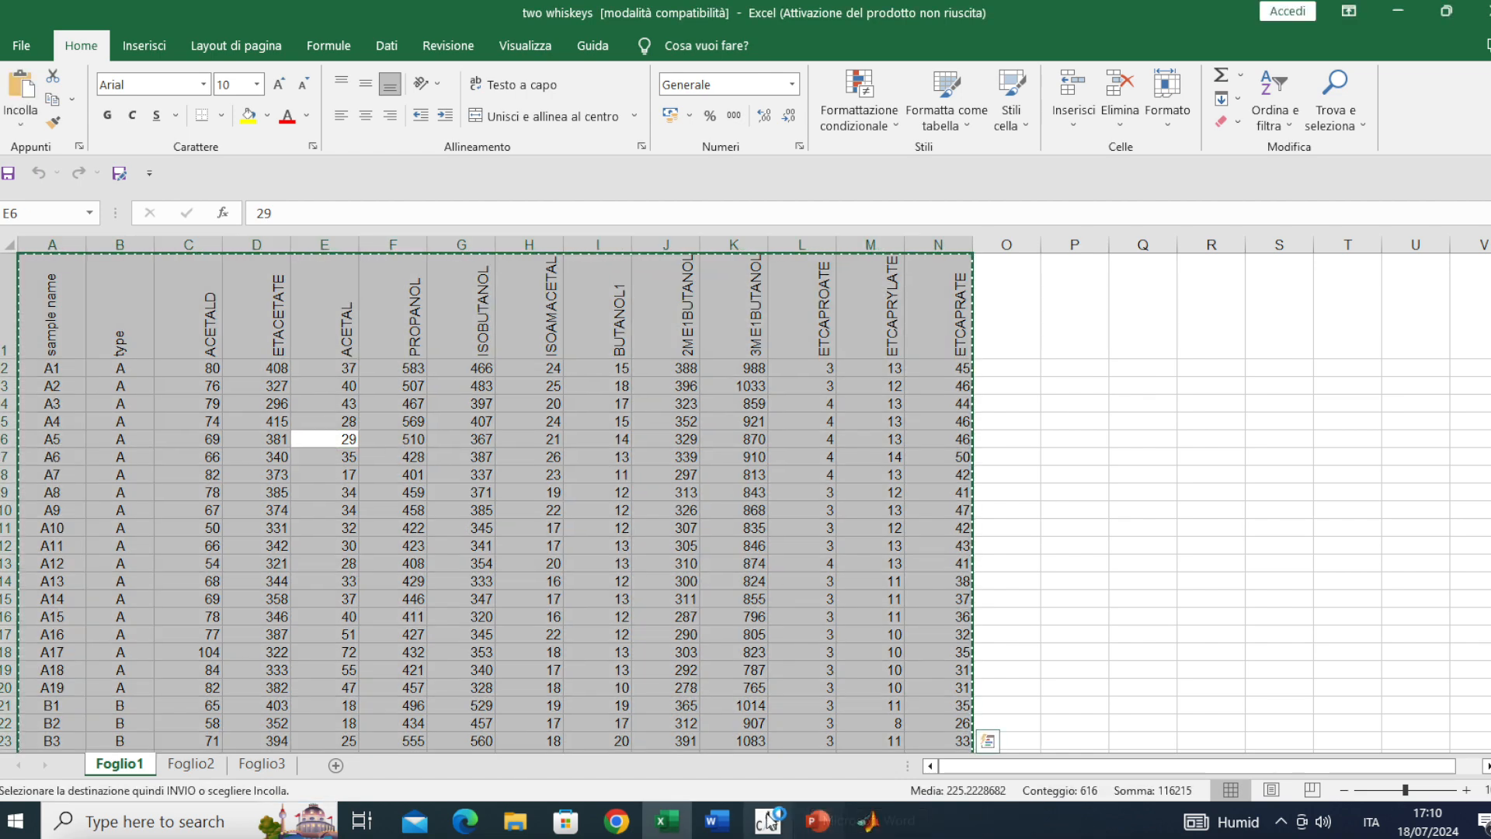
pyautogui.click(767, 821)
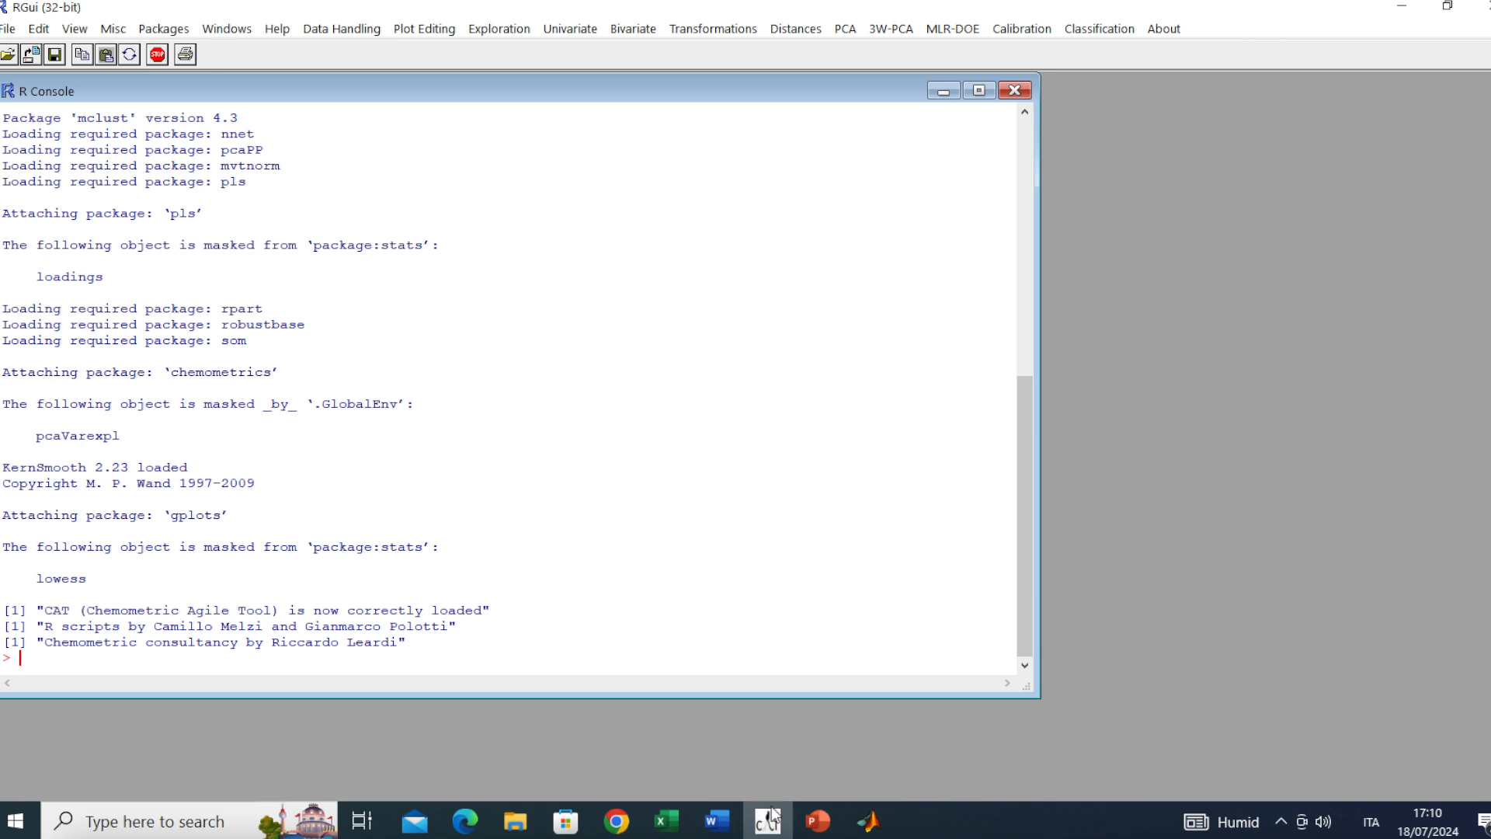
# Start a Copy and Paste data load into a new matrix named tw
pyautogui.click(323, 31)
pyautogui.moveTo(401, 72)
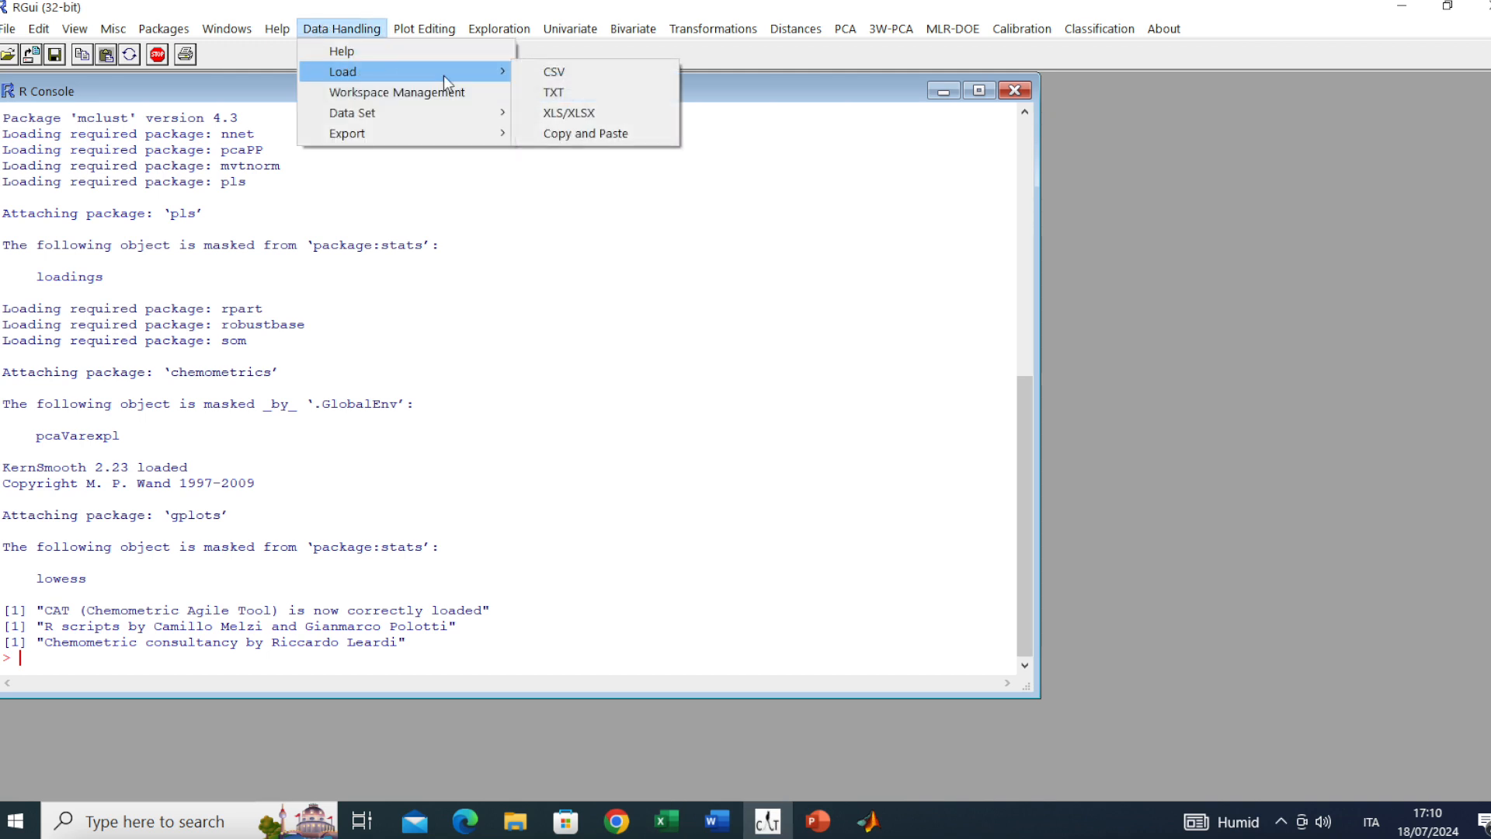
pyautogui.click(578, 133)
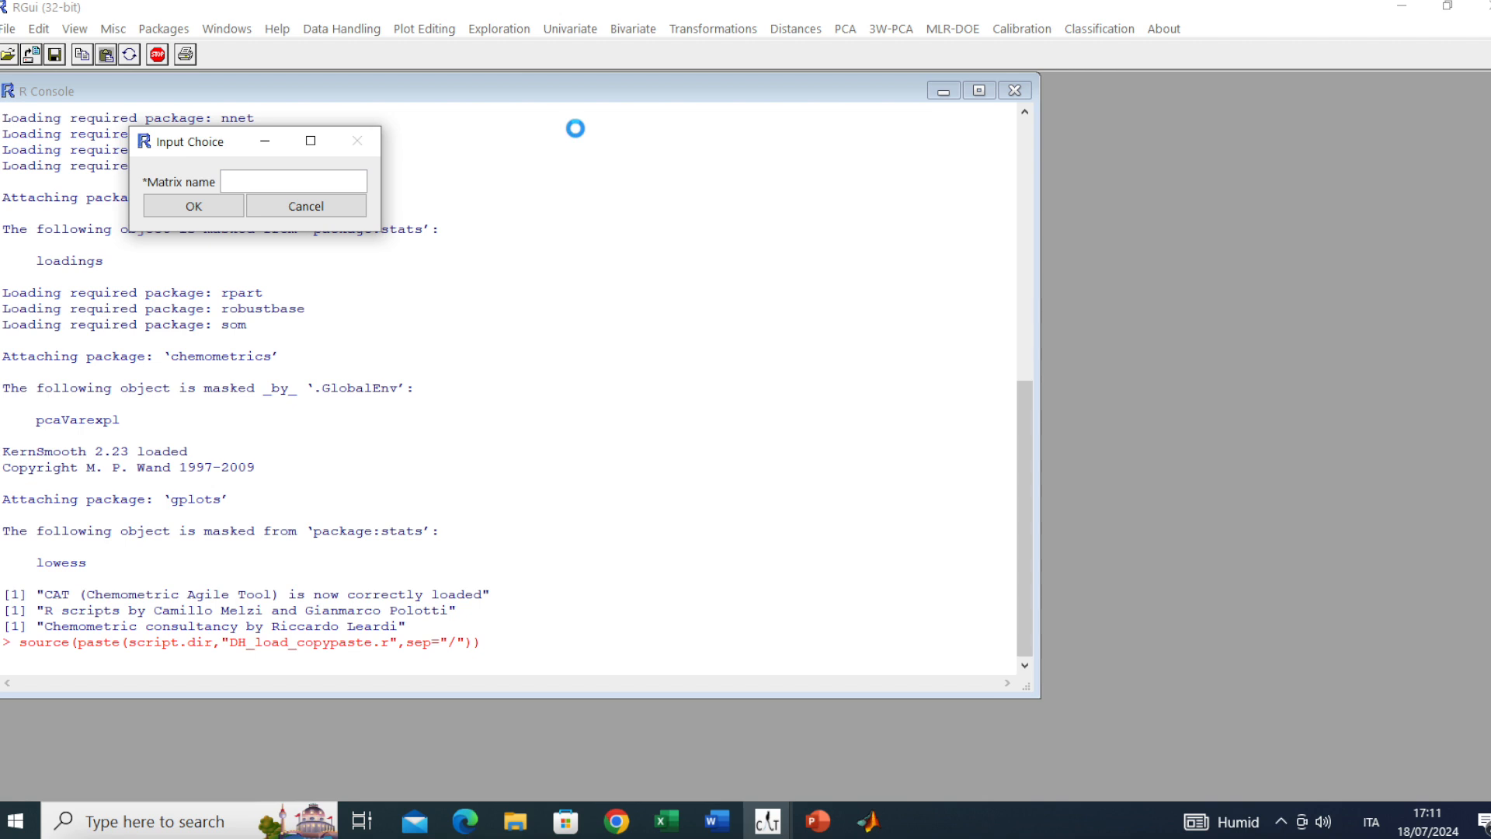
pyautogui.write('tw')
pyautogui.click(199, 203)
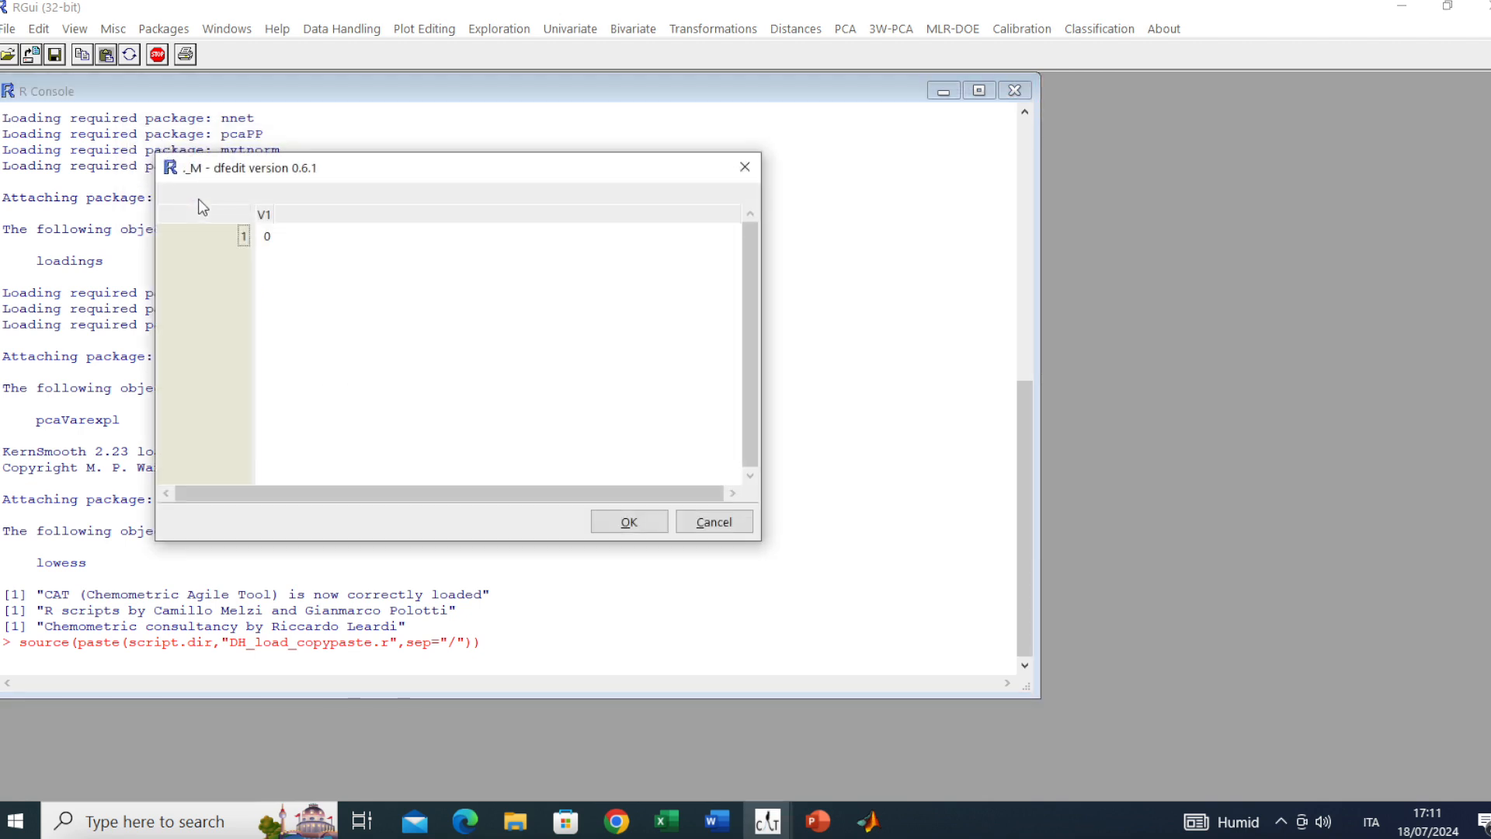
# Paste the whiskey data into the editor, using sample names as row labels and the first row as headers
pyautogui.click(267, 237)
pyautogui.rightClick(268, 238)
pyautogui.click(310, 244)
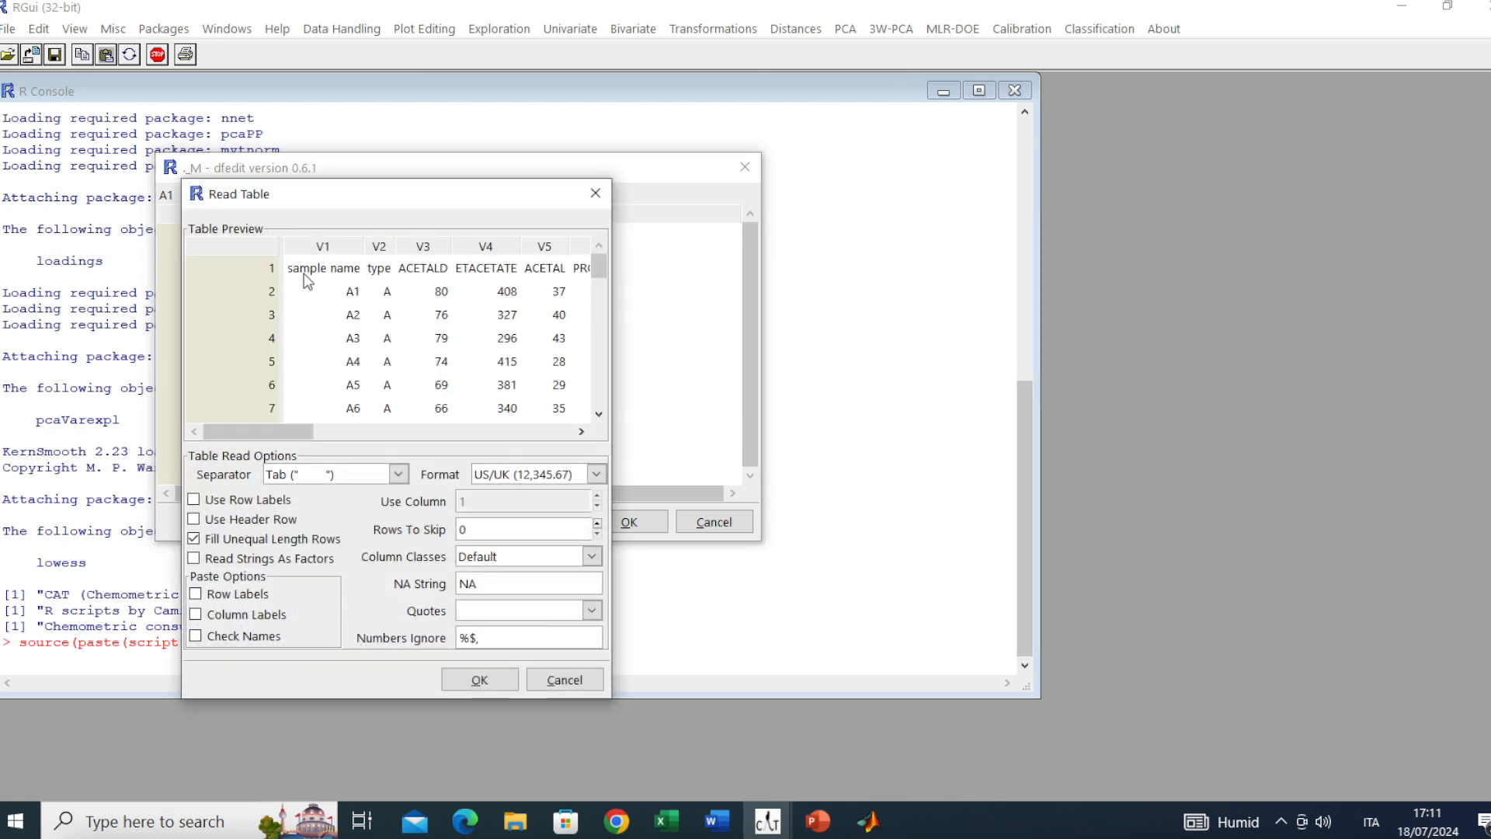
pyautogui.click(231, 502)
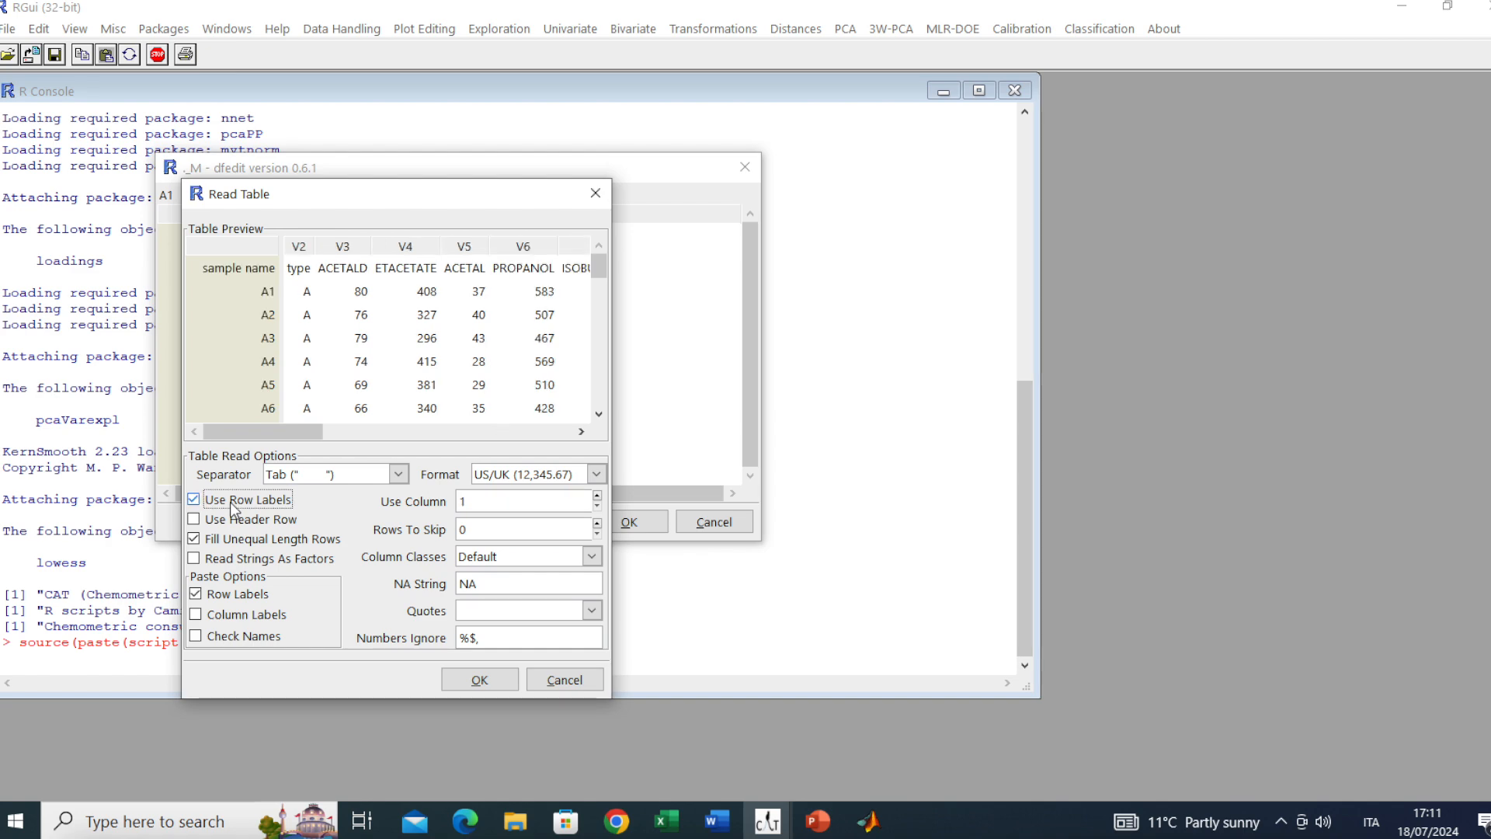
pyautogui.click(227, 520)
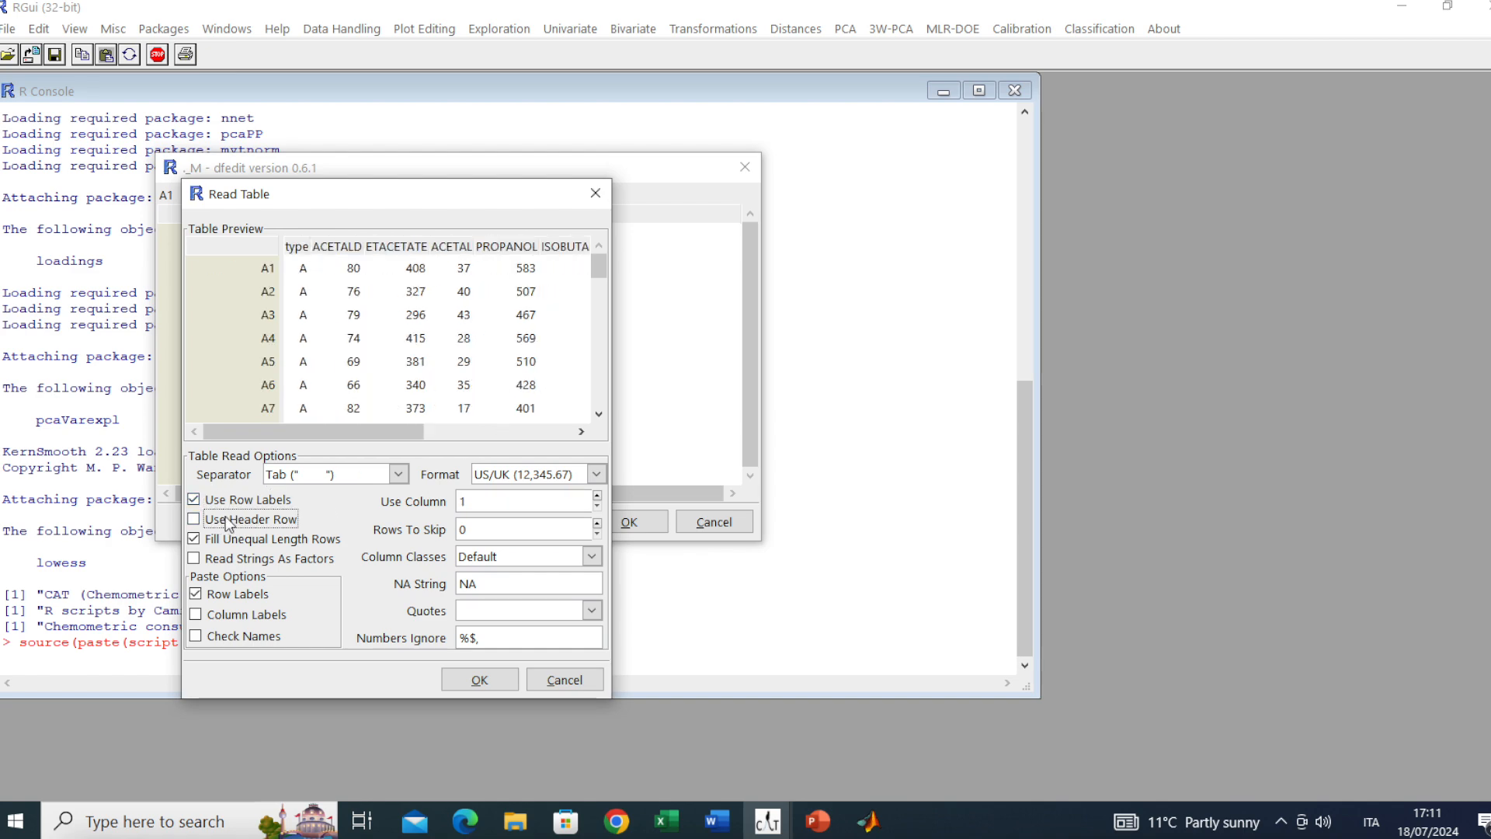
pyautogui.click(481, 680)
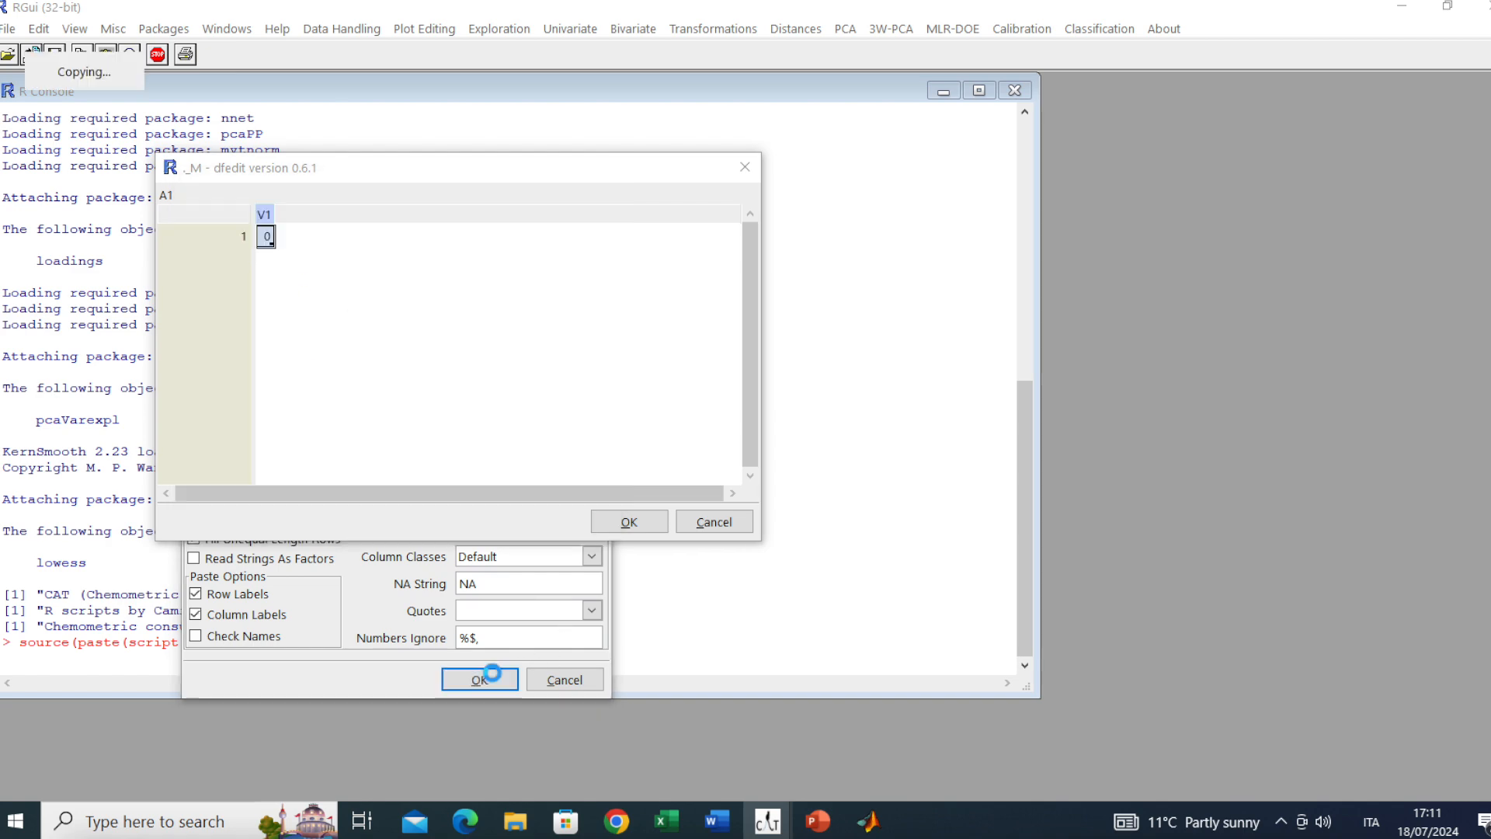
pyautogui.click(644, 528)
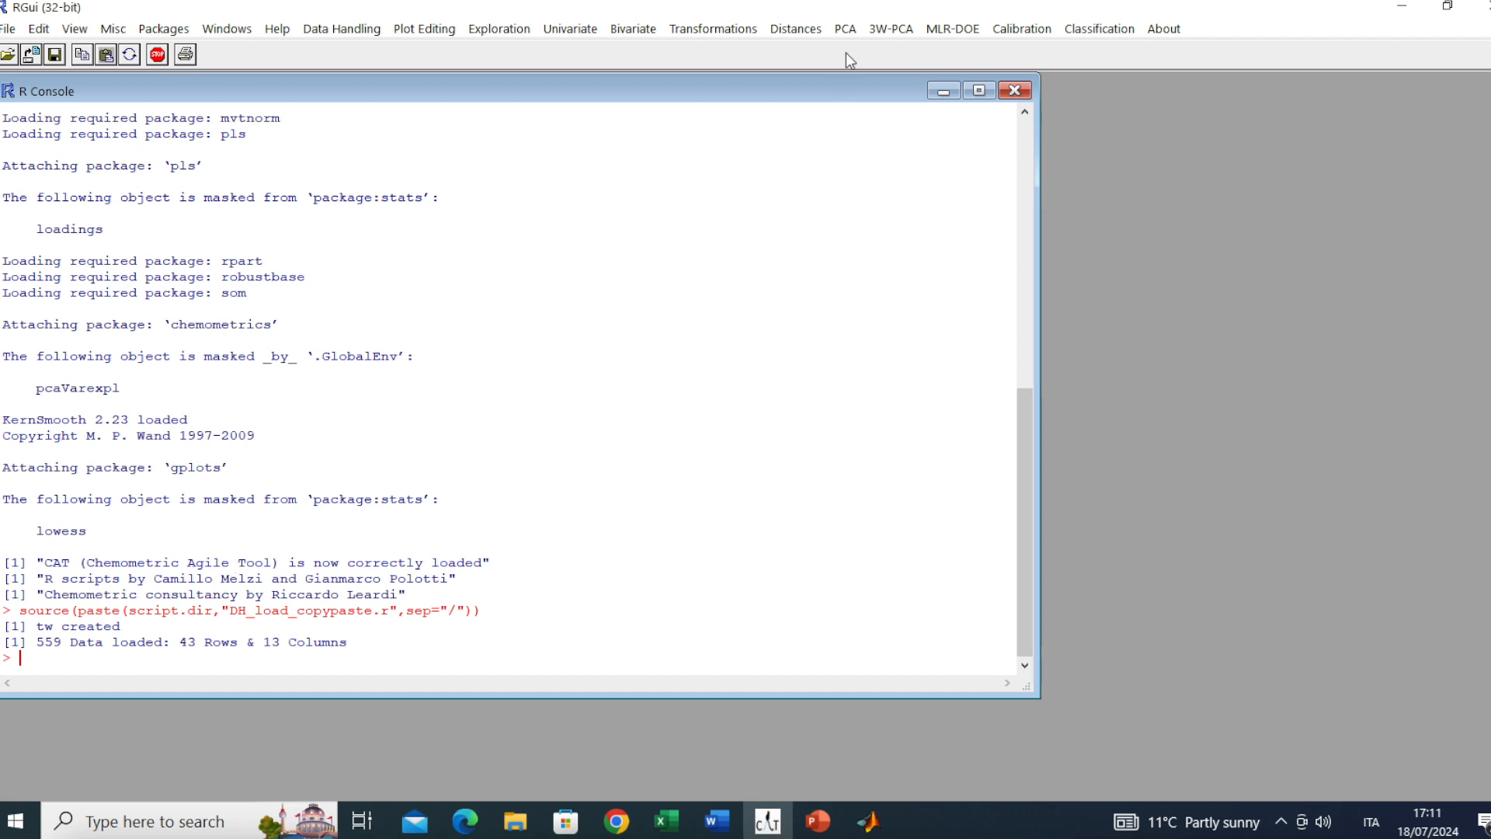
pyautogui.click(848, 33)
# Compute a centred, scaled PCA of tw on columns 2:end with 10 components (99.59% variance)
pyautogui.moveTo(893, 74)
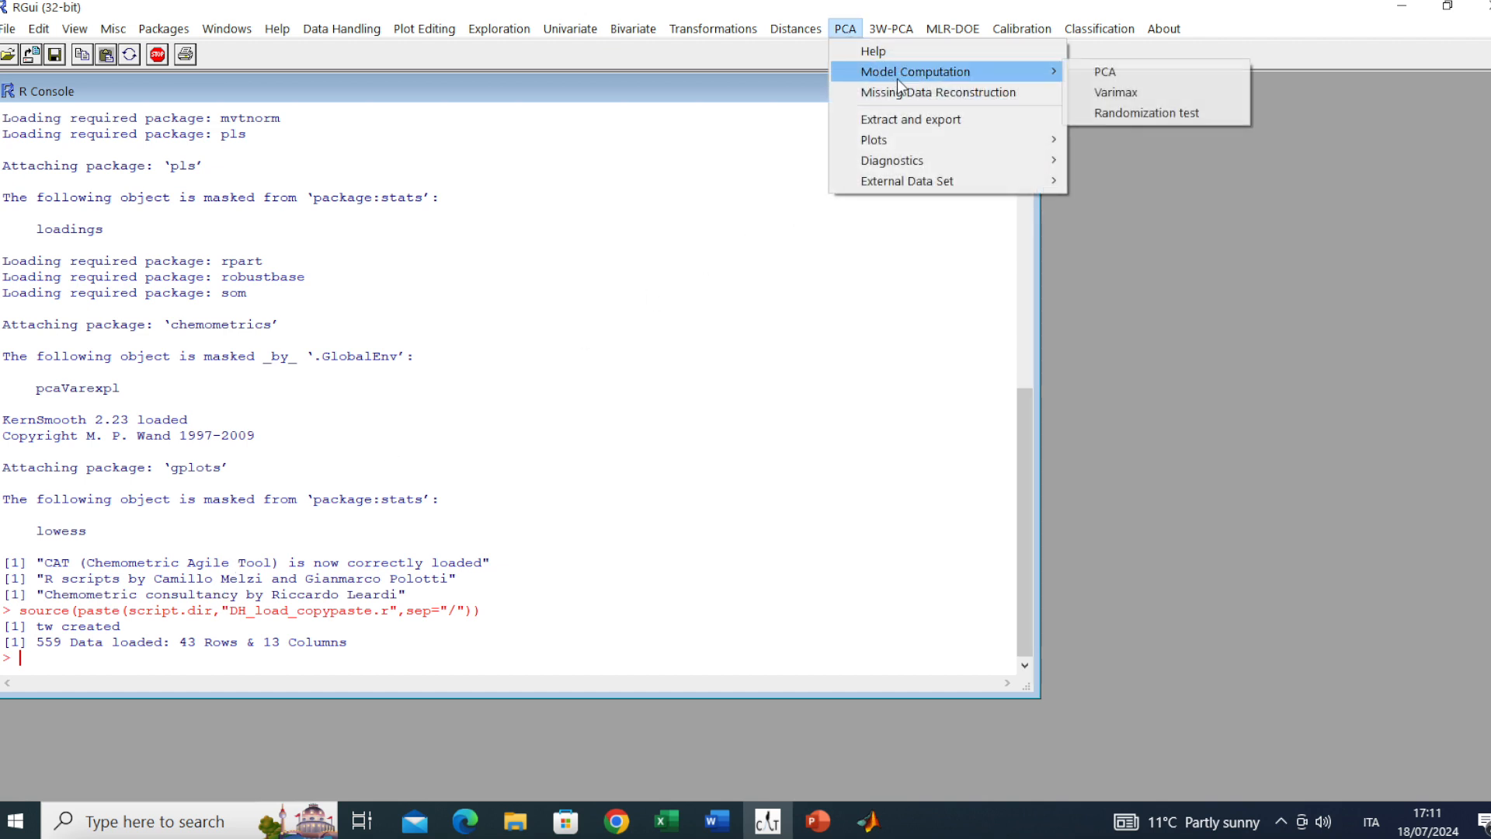
pyautogui.click(1115, 74)
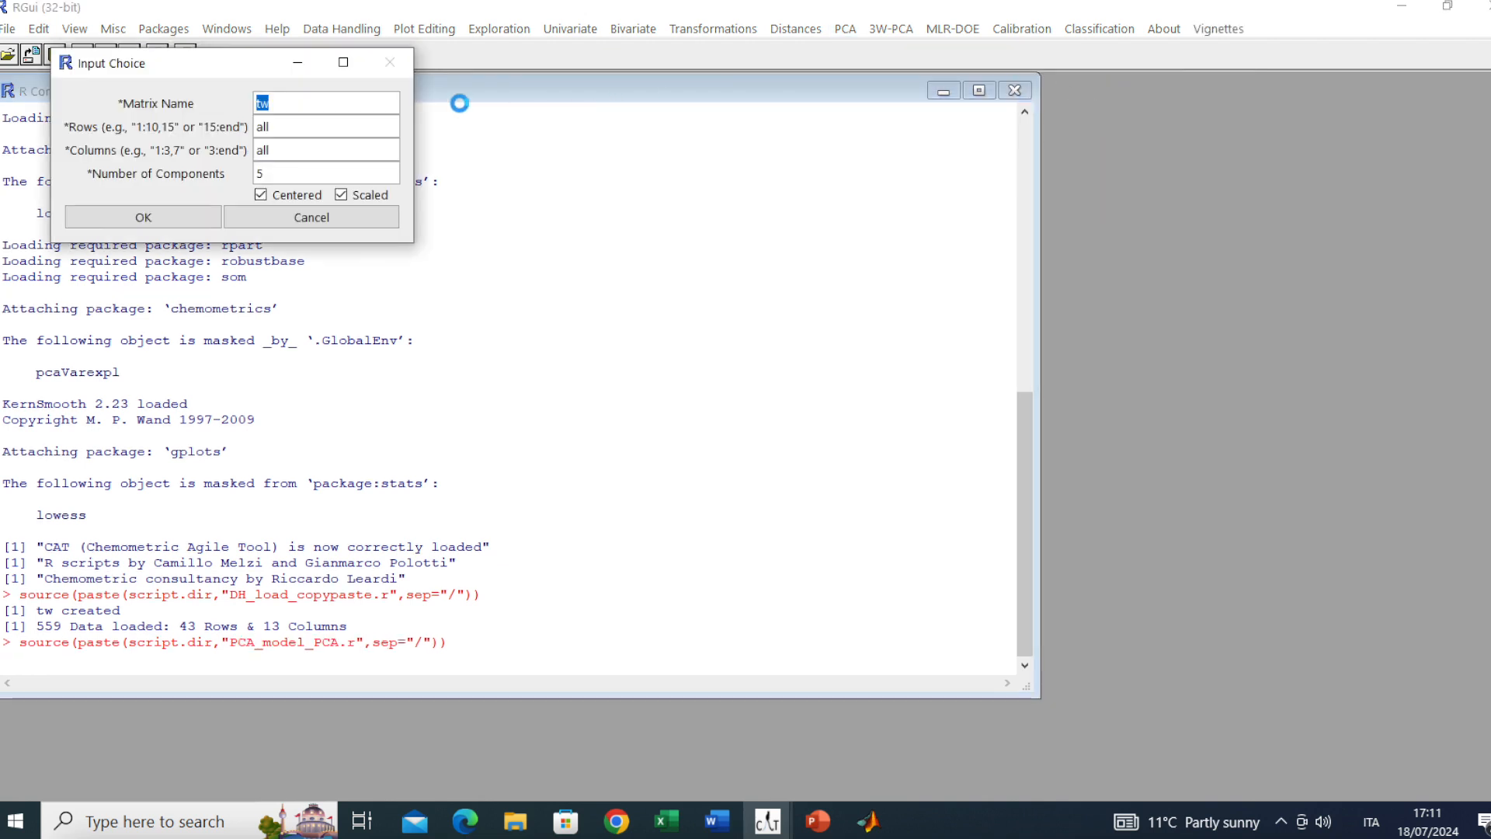
pyautogui.doubleClick(274, 151)
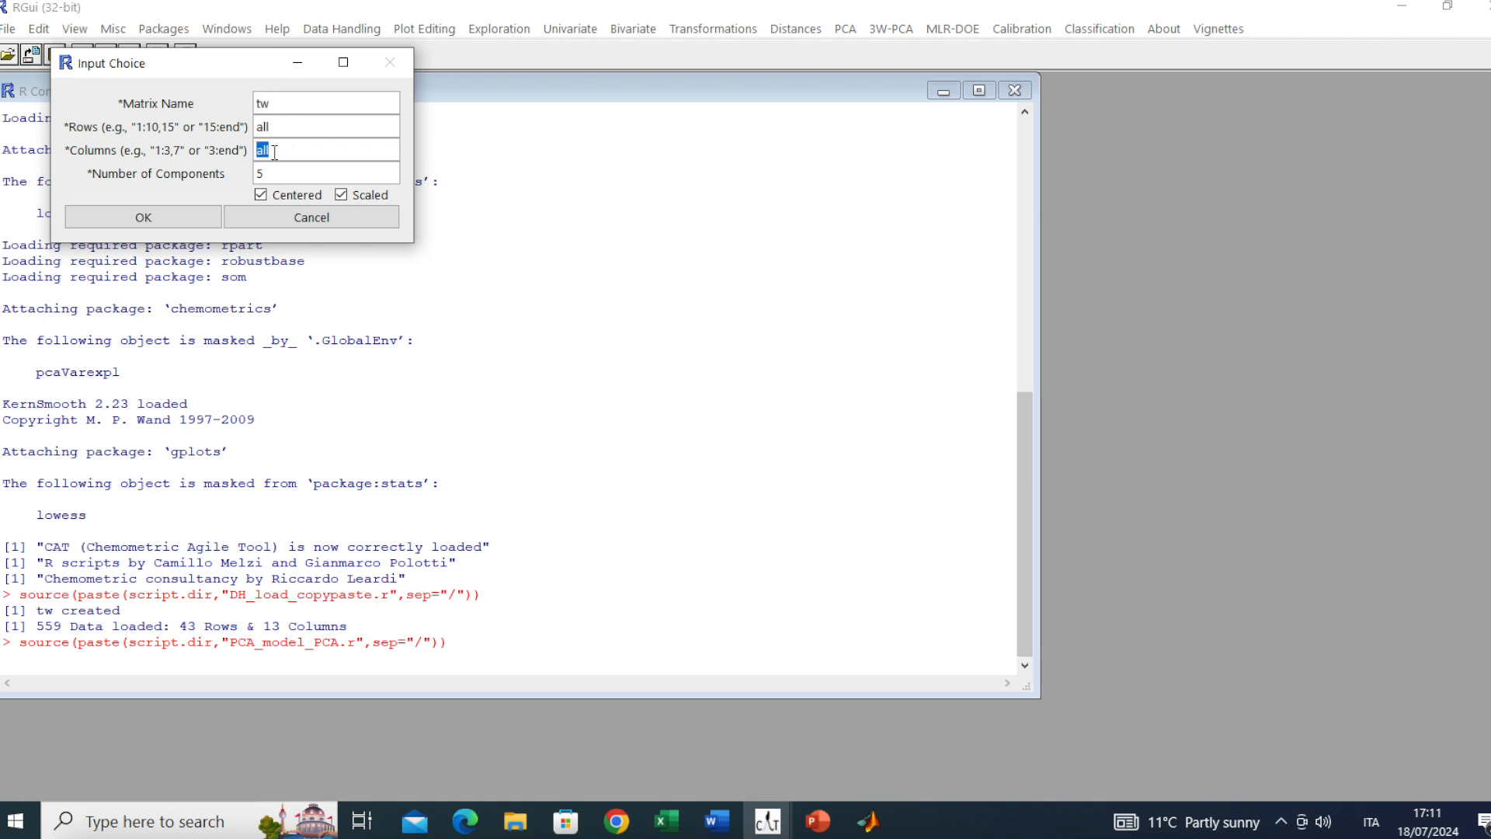
pyautogui.write('2')
pyautogui.write('10')
pyautogui.click(148, 223)
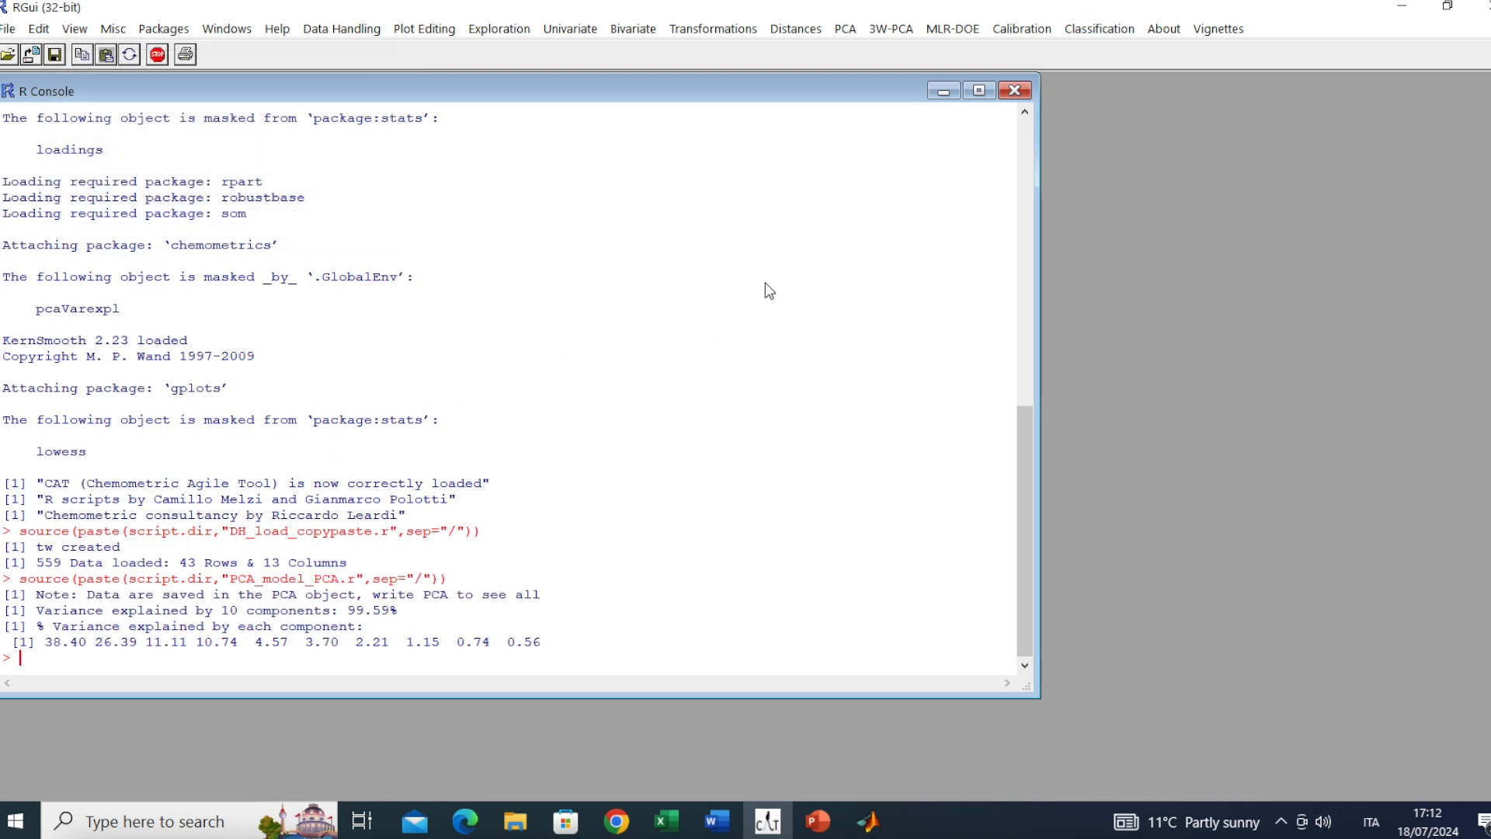
# Plot PC1 vs PC2 loadings as arrows labelled with variable names, and move the plot to the left
pyautogui.click(845, 29)
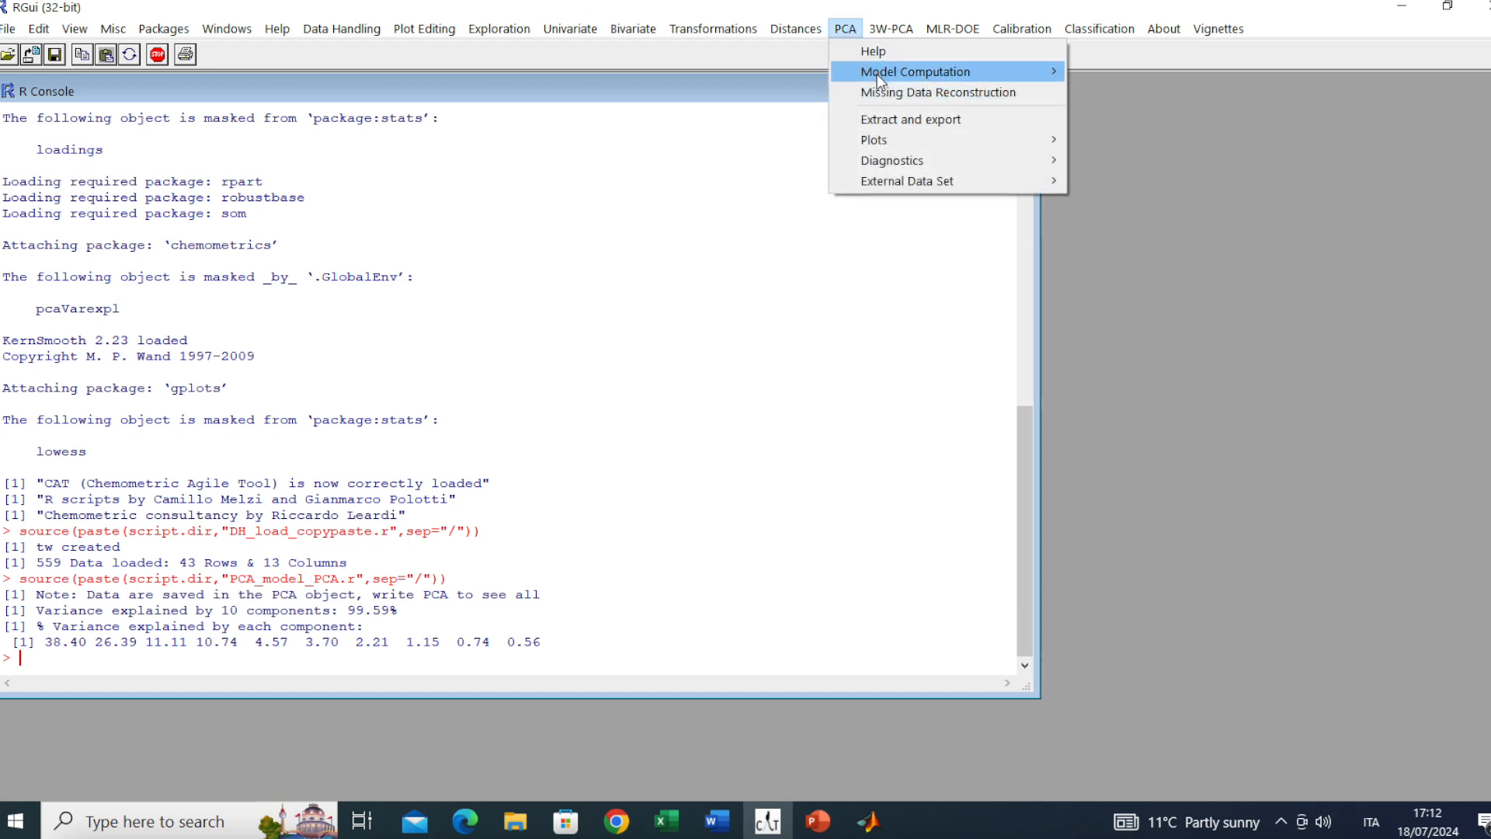
pyautogui.moveTo(904, 141)
pyautogui.moveTo(1139, 166)
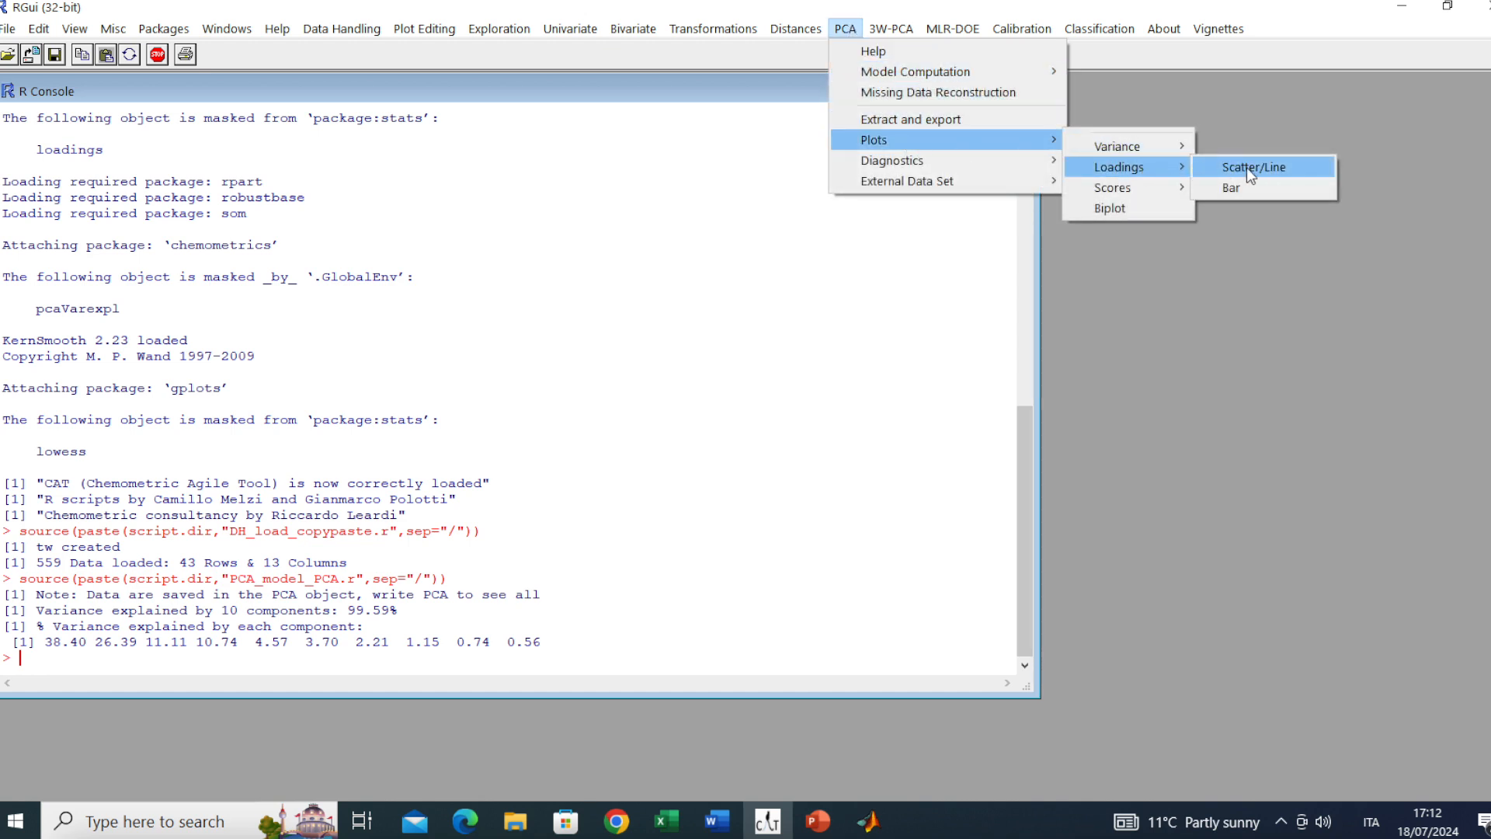
pyautogui.click(1246, 166)
pyautogui.click(125, 169)
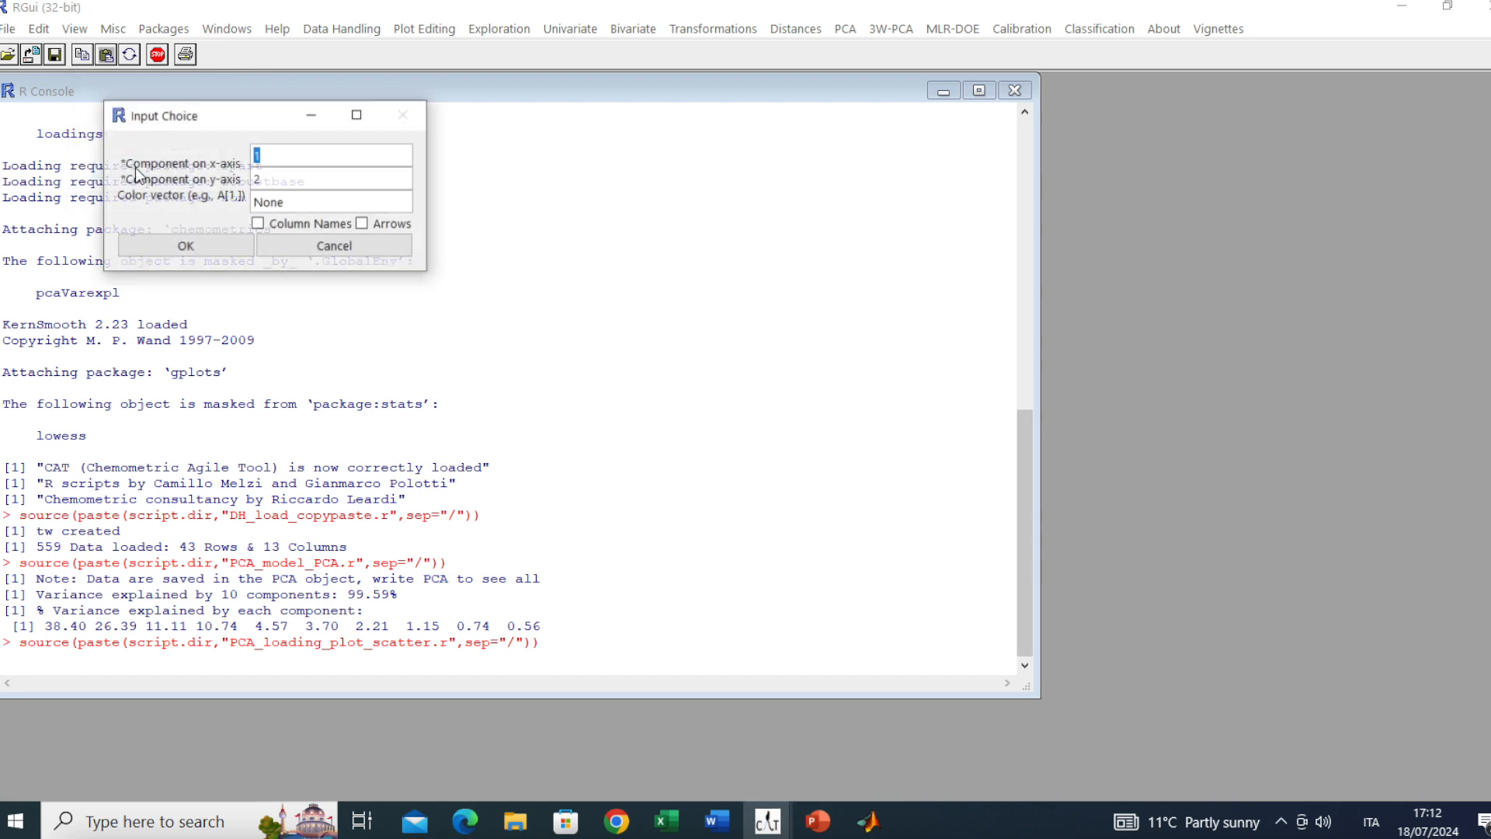
pyautogui.click(294, 226)
pyautogui.click(389, 226)
pyautogui.click(205, 245)
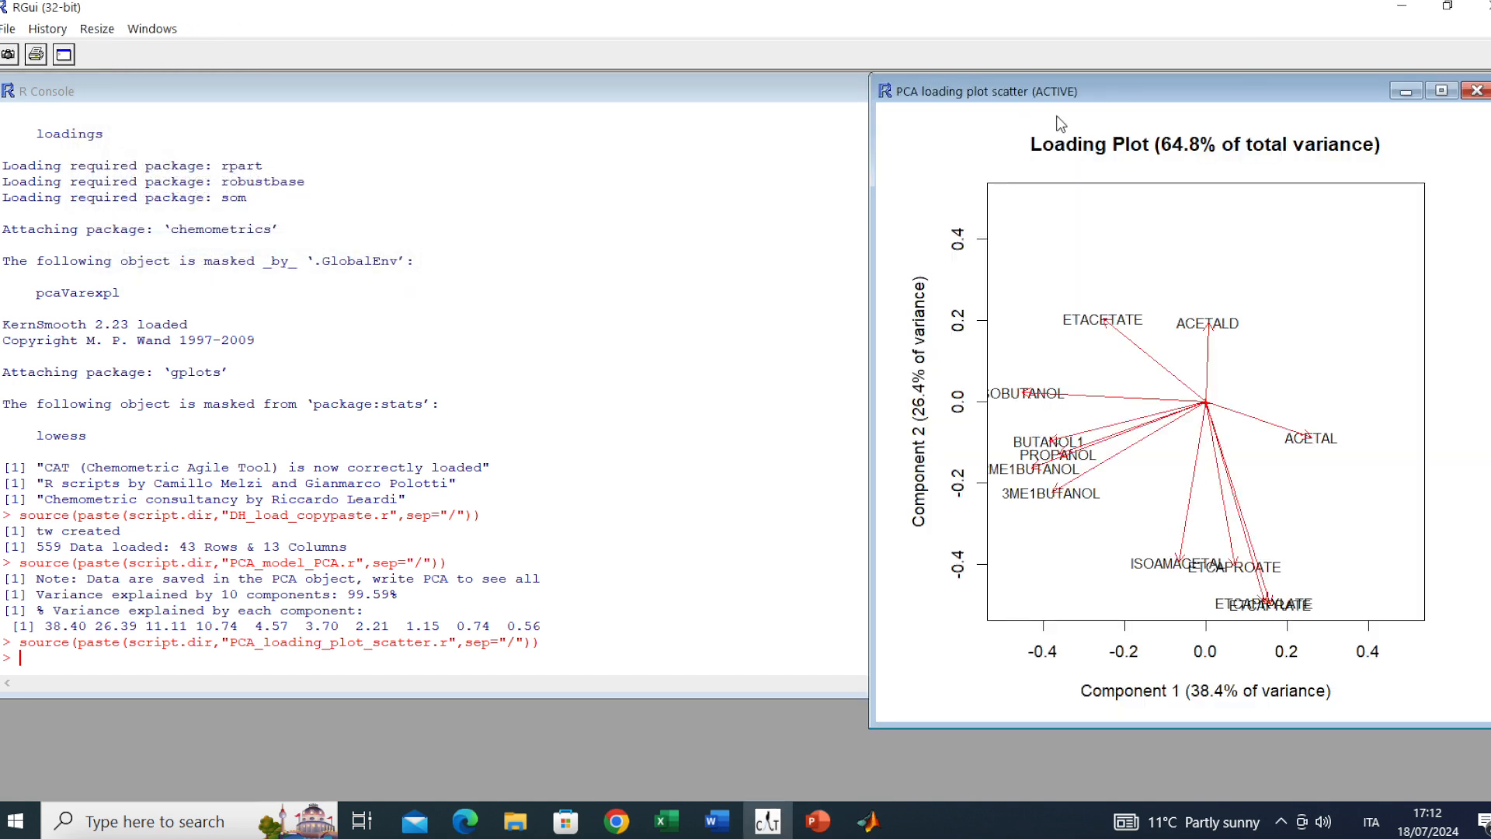
pyautogui.moveTo(1111, 92); pyautogui.dragTo(312, 164)
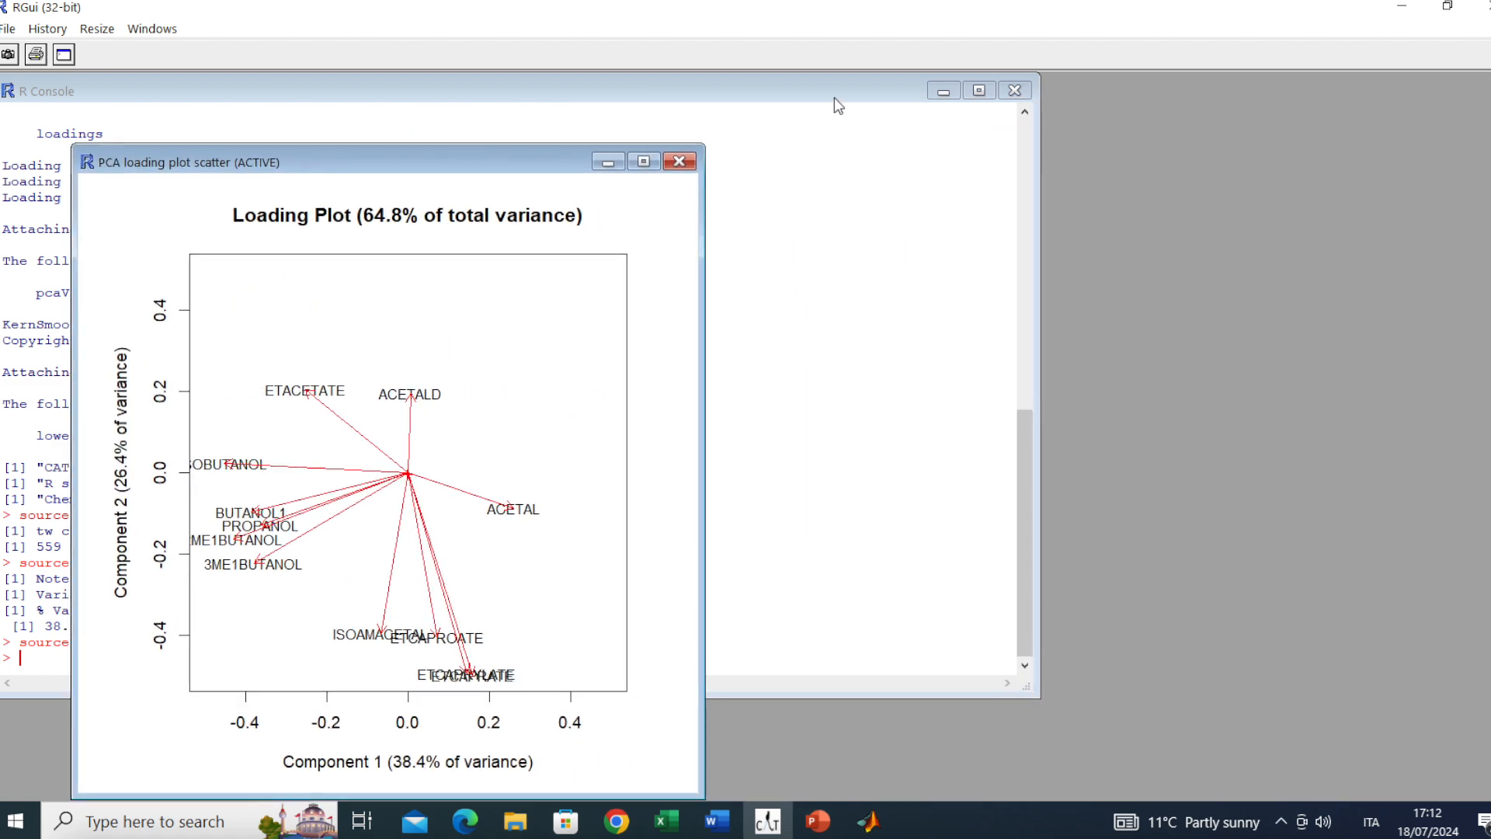
pyautogui.click(878, 74)
pyautogui.click(854, 29)
# Create a PC1–PC2 score plot coloured by the tw sample type, labelled with sample names, without saving
pyautogui.moveTo(902, 138)
pyautogui.moveTo(1163, 185)
pyautogui.click(1217, 186)
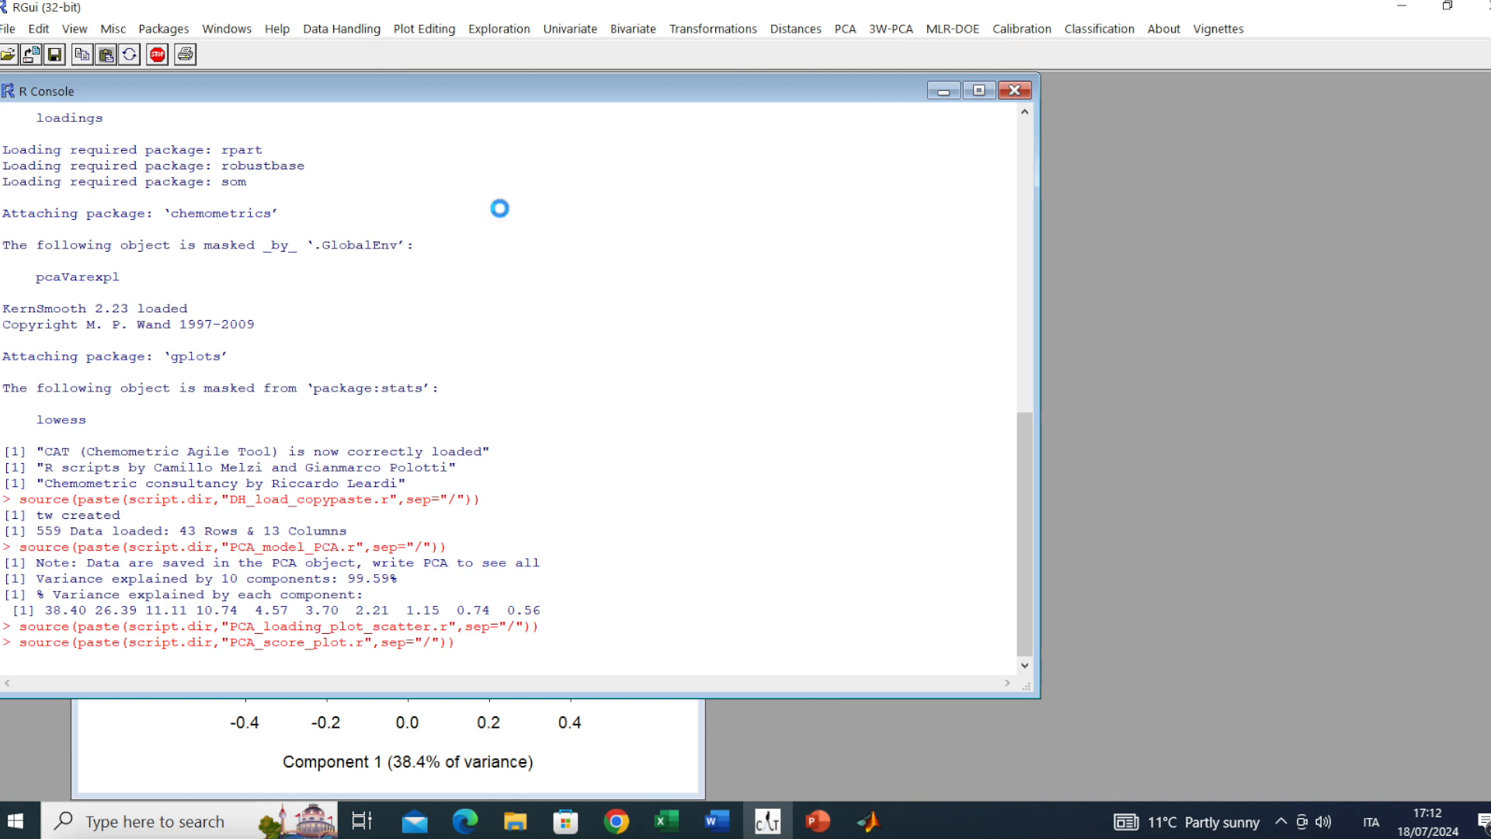
pyautogui.doubleClick(373, 251)
pyautogui.write('tw[,1')
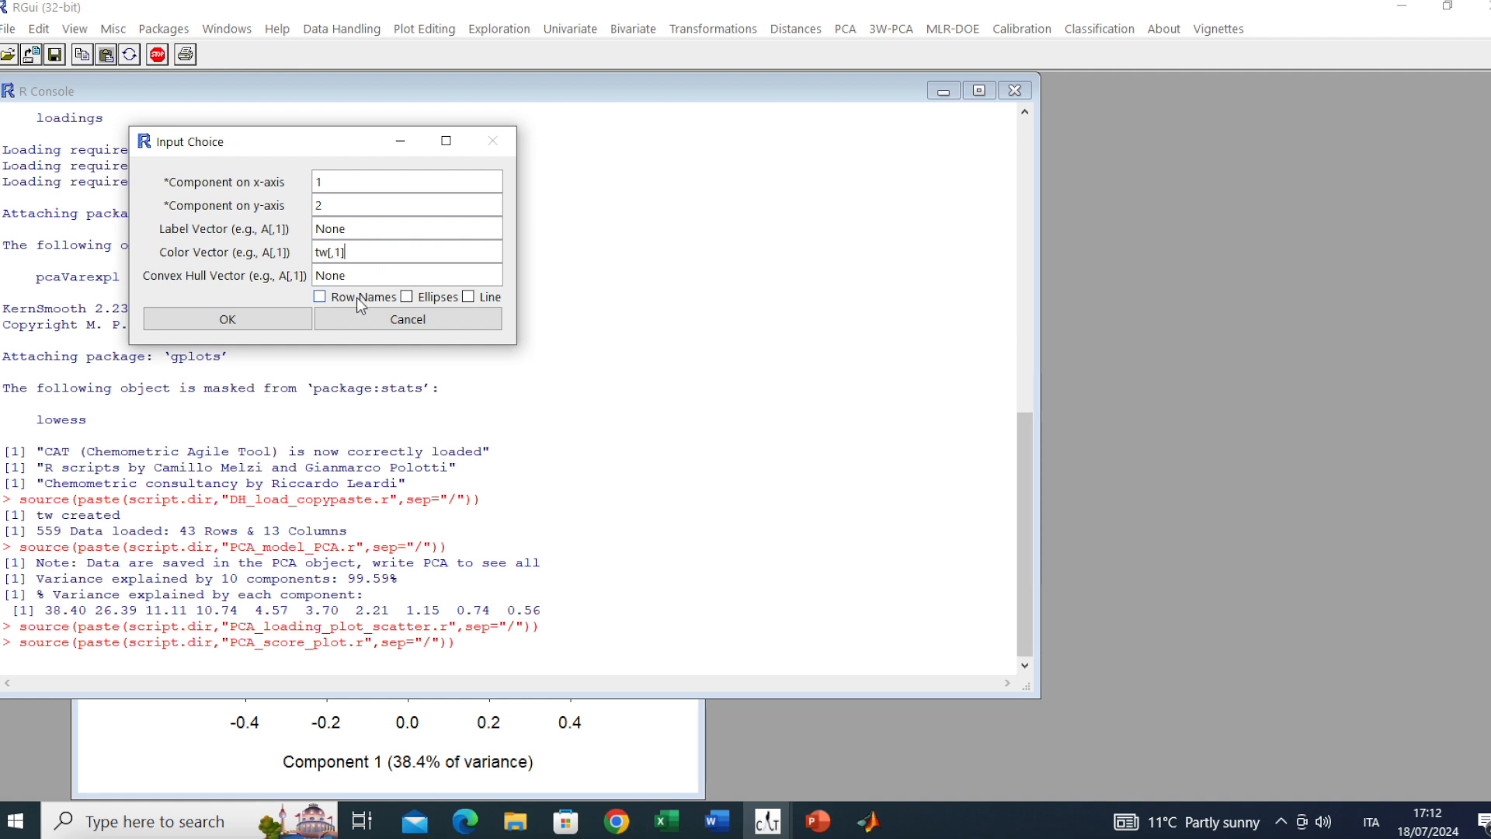
pyautogui.click(356, 297)
pyautogui.click(254, 315)
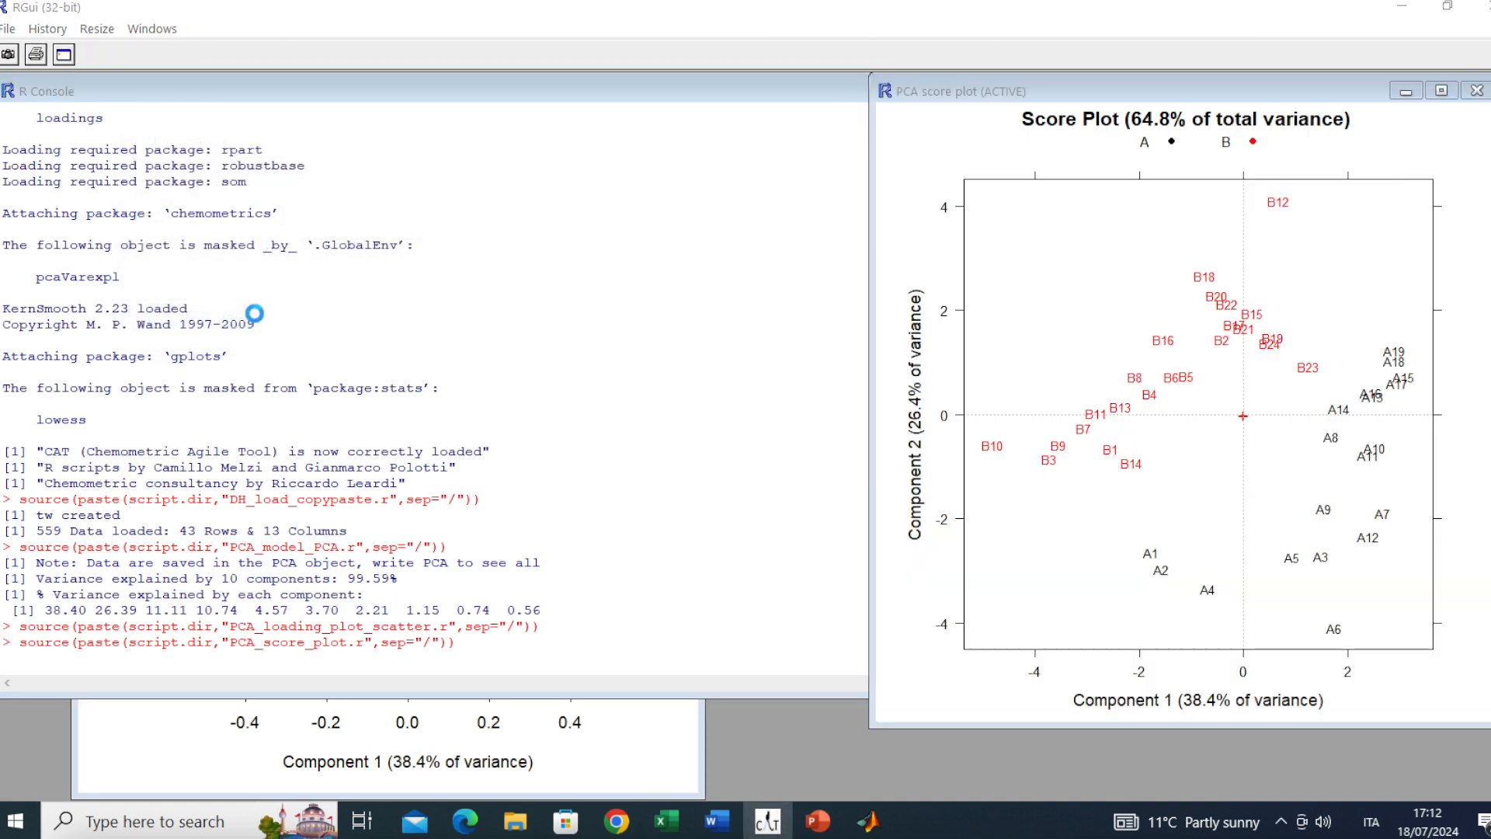
pyautogui.click(306, 226)
# Arrange the loading and score plots side by side, then minimize both
pyautogui.click(437, 730)
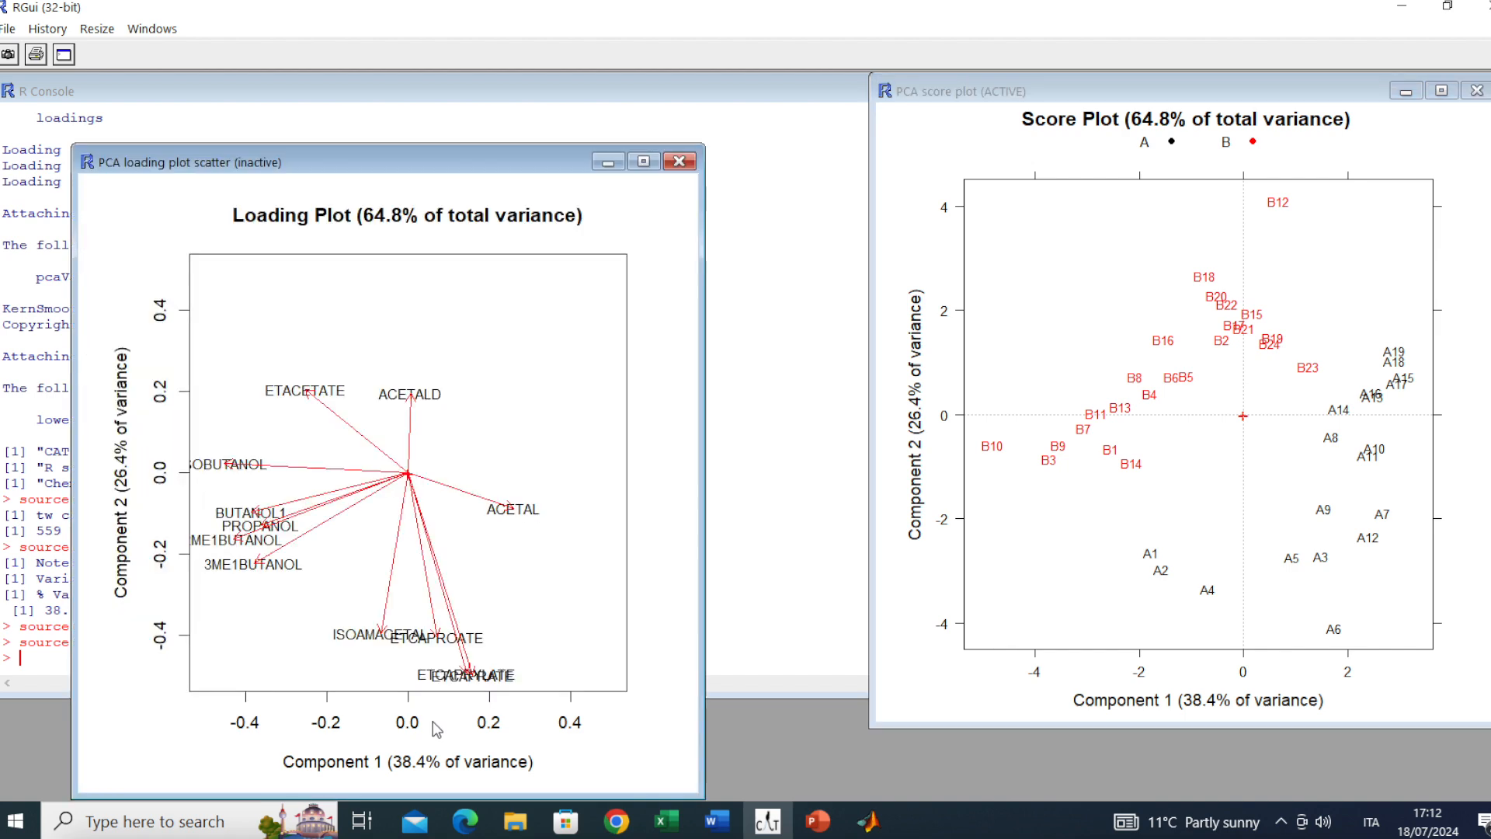
pyautogui.moveTo(378, 164); pyautogui.dragTo(399, 137)
pyautogui.moveTo(1266, 94); pyautogui.dragTo(1154, 119)
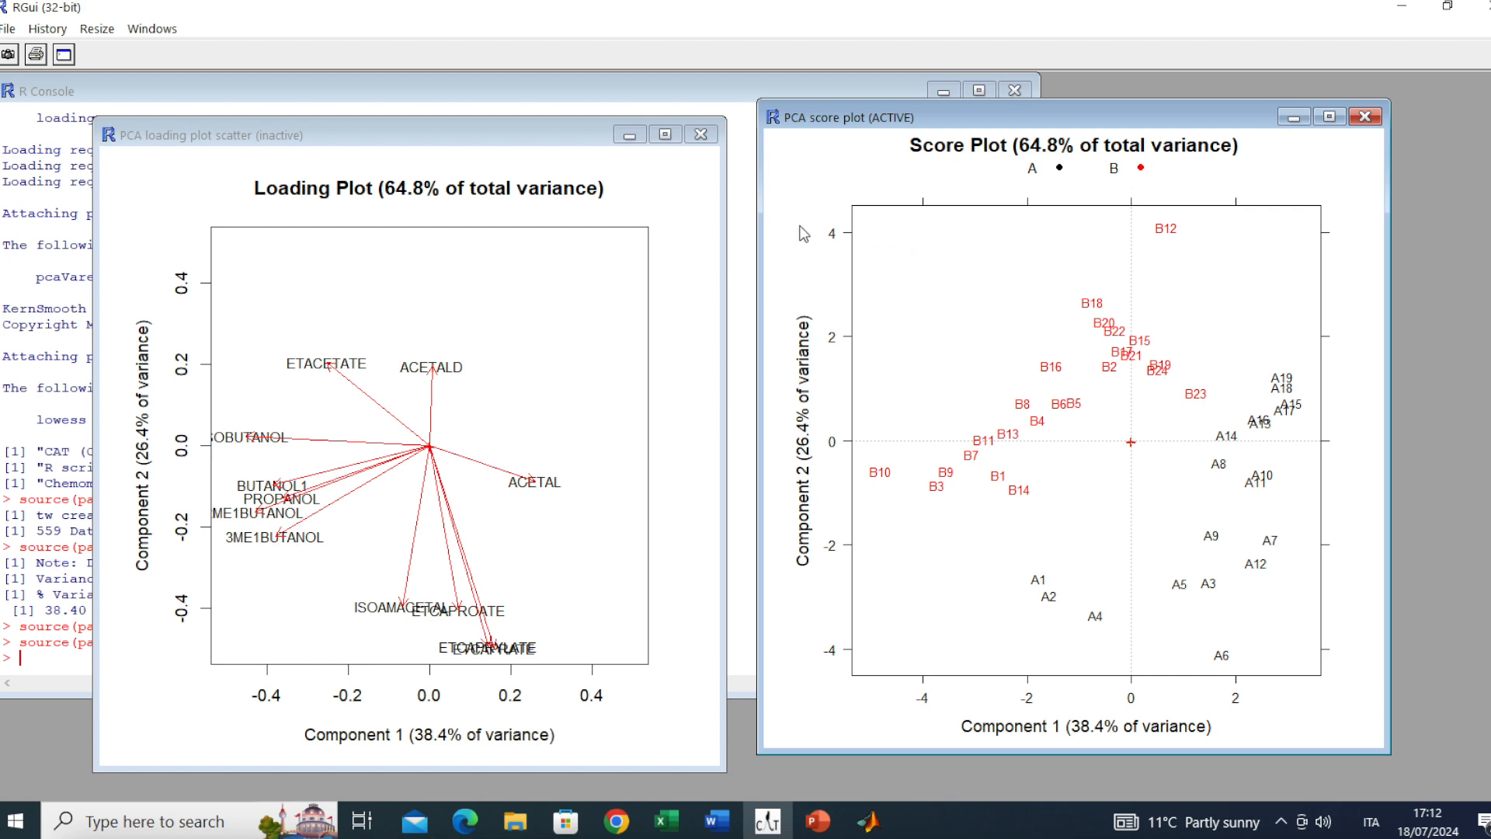
pyautogui.moveTo(506, 137); pyautogui.dragTo(562, 131)
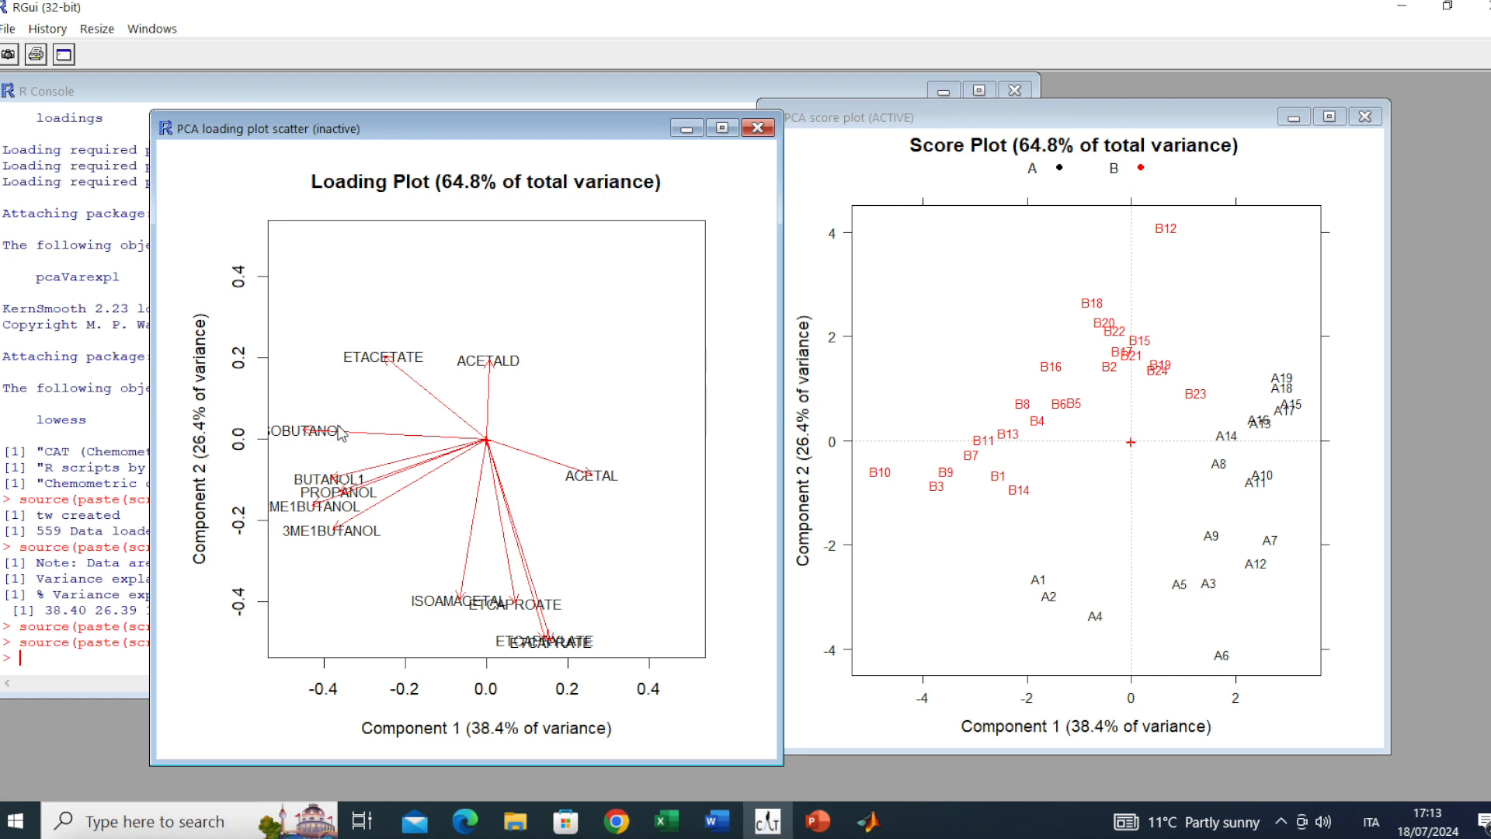
pyautogui.click(683, 130)
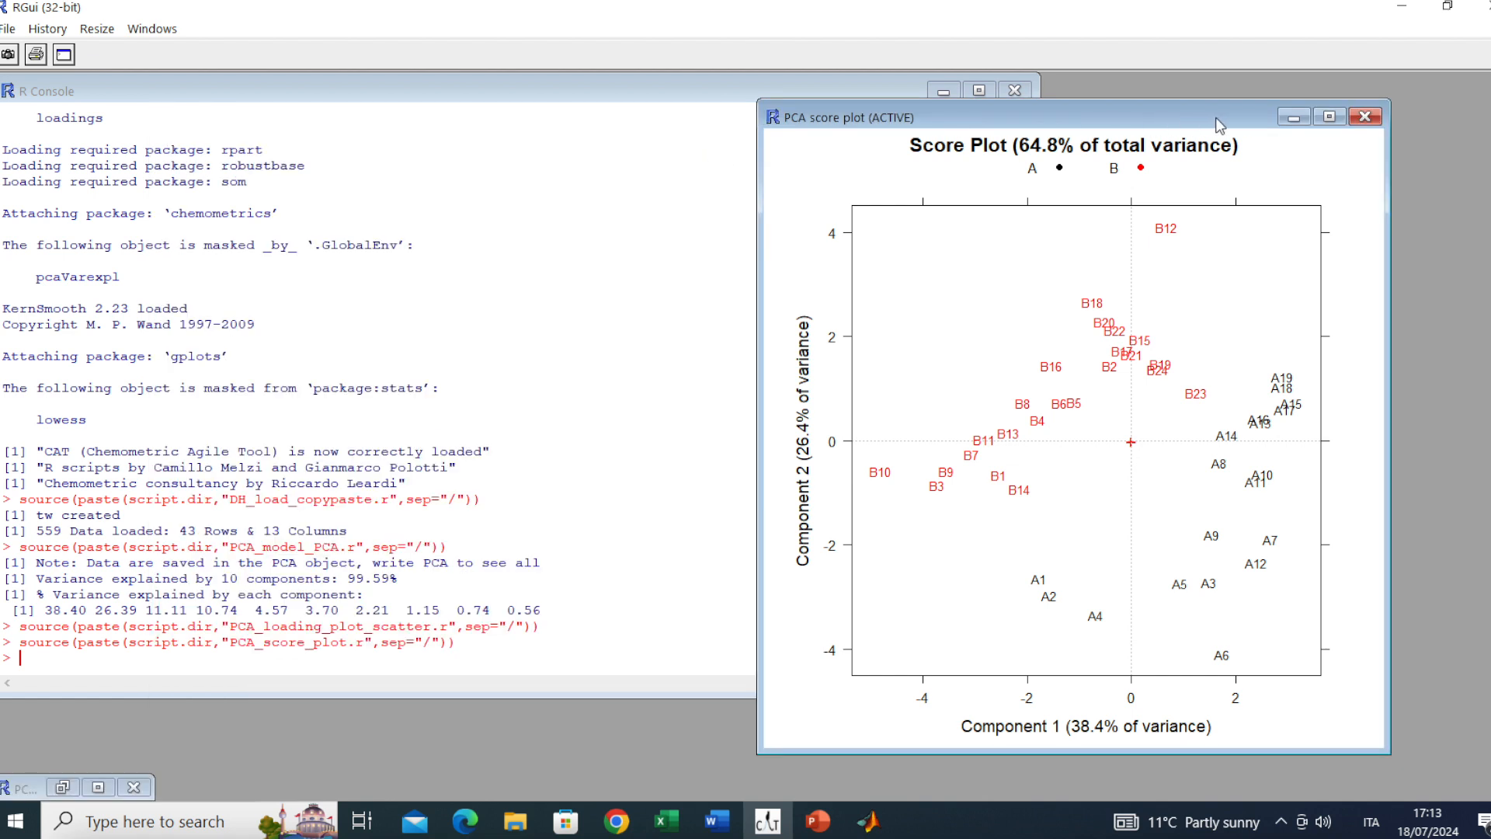
pyautogui.click(1304, 116)
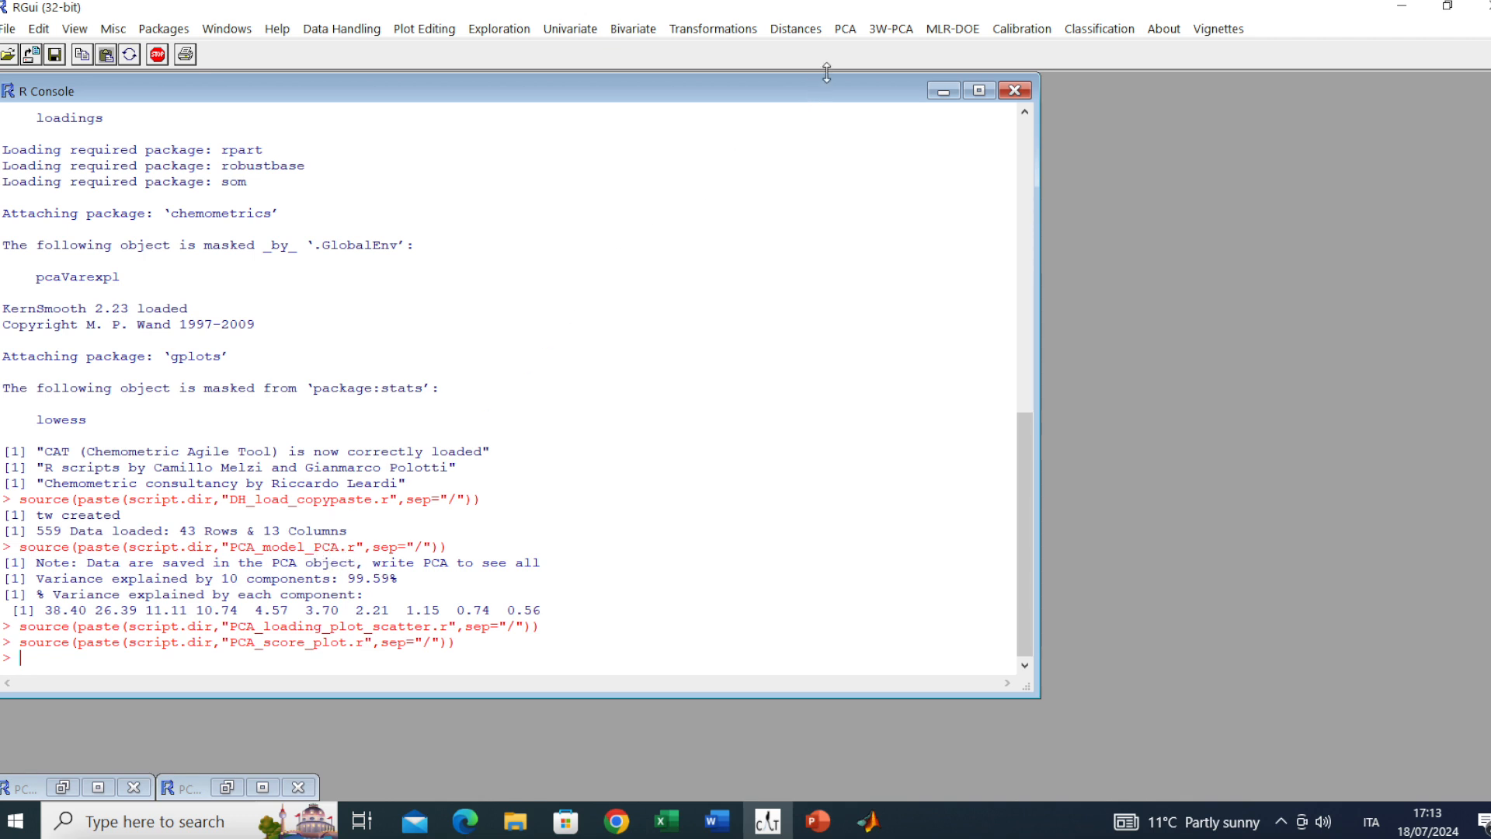
# Run a Varimax rotation of the PCA model with 2 components to rotate
pyautogui.click(847, 30)
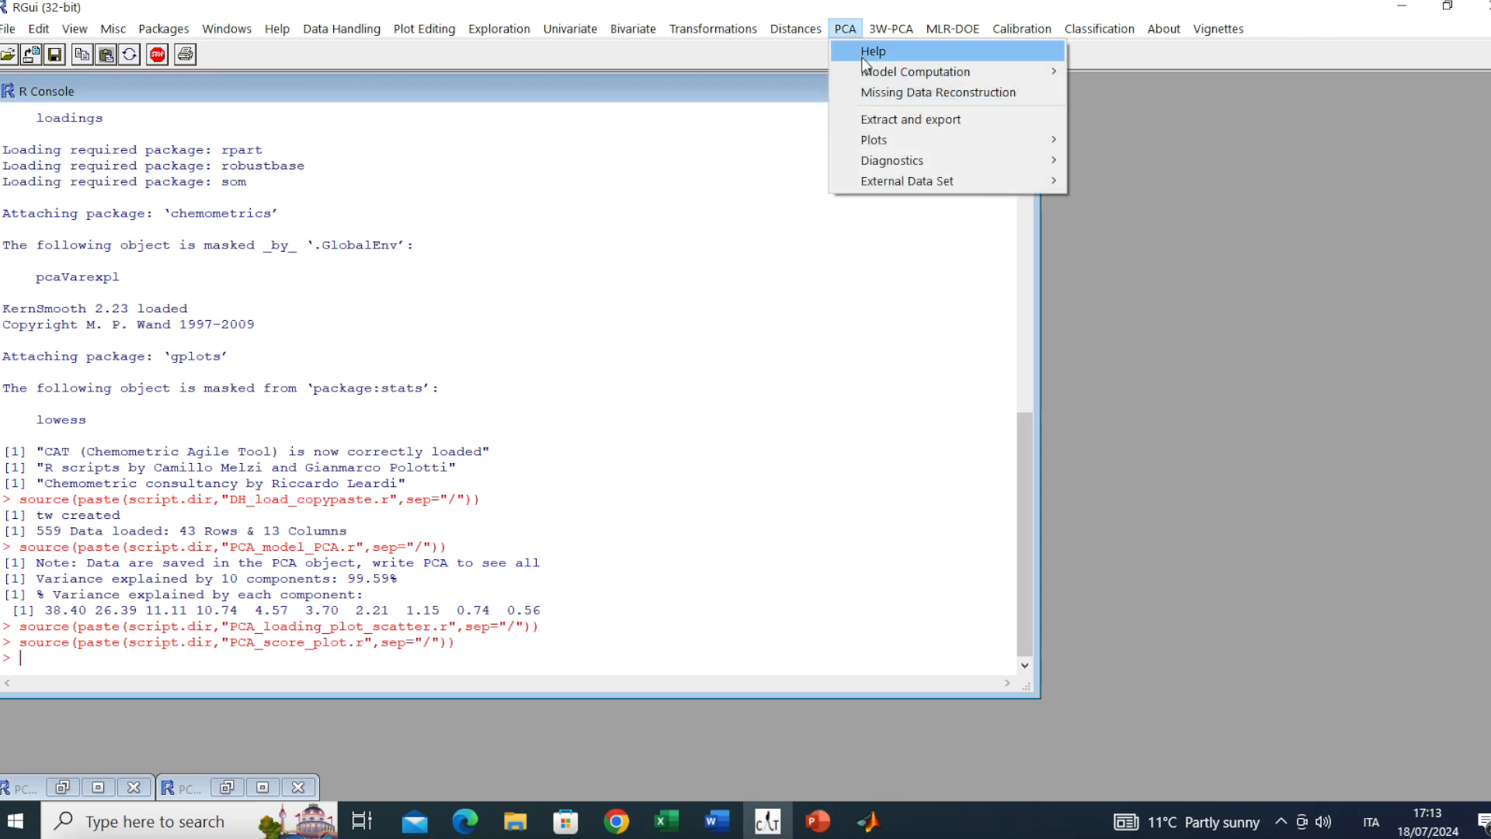
pyautogui.moveTo(870, 76)
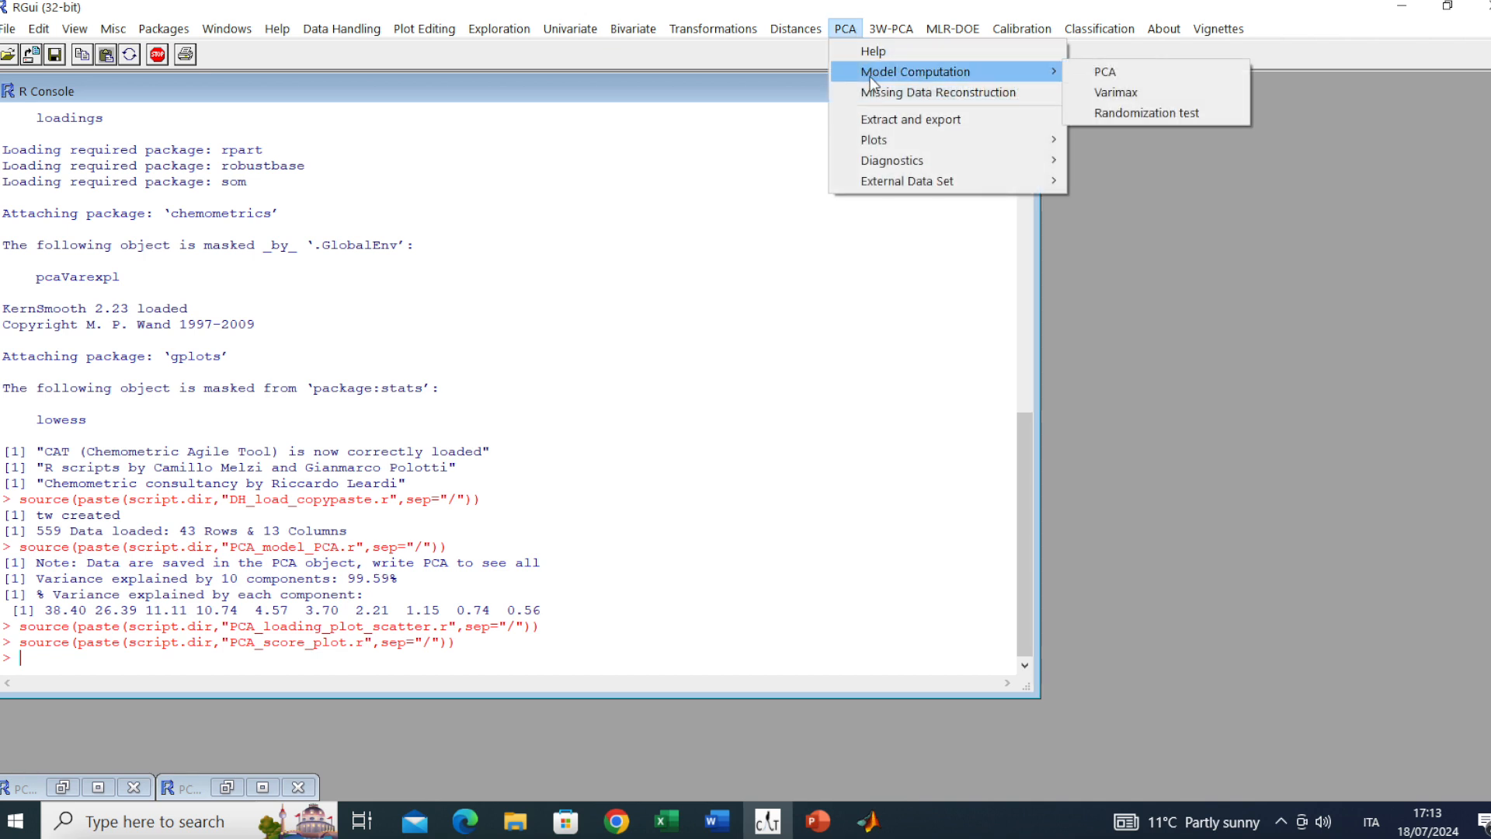
pyautogui.click(1151, 91)
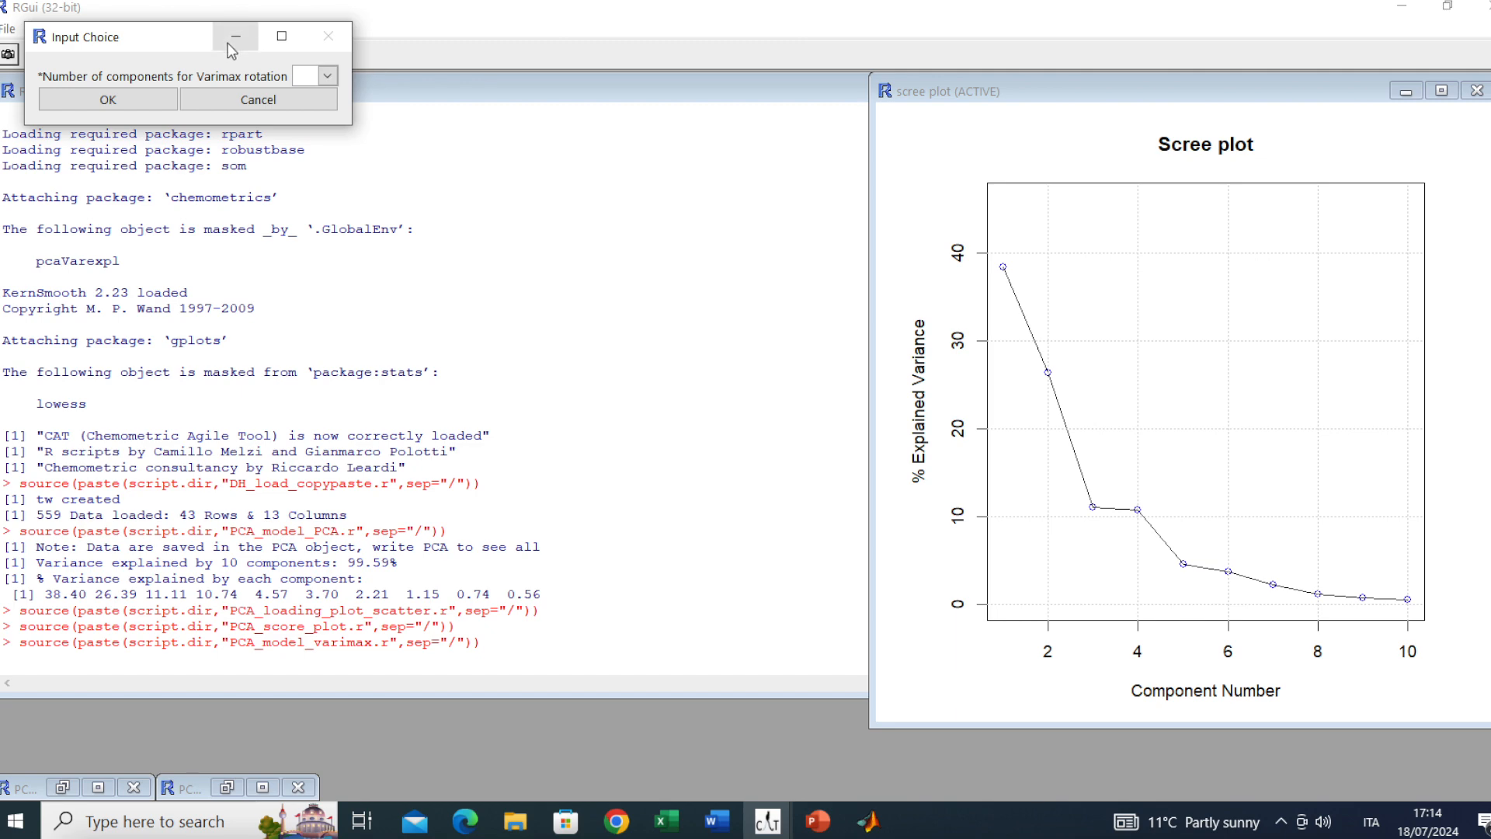
pyautogui.click(328, 76)
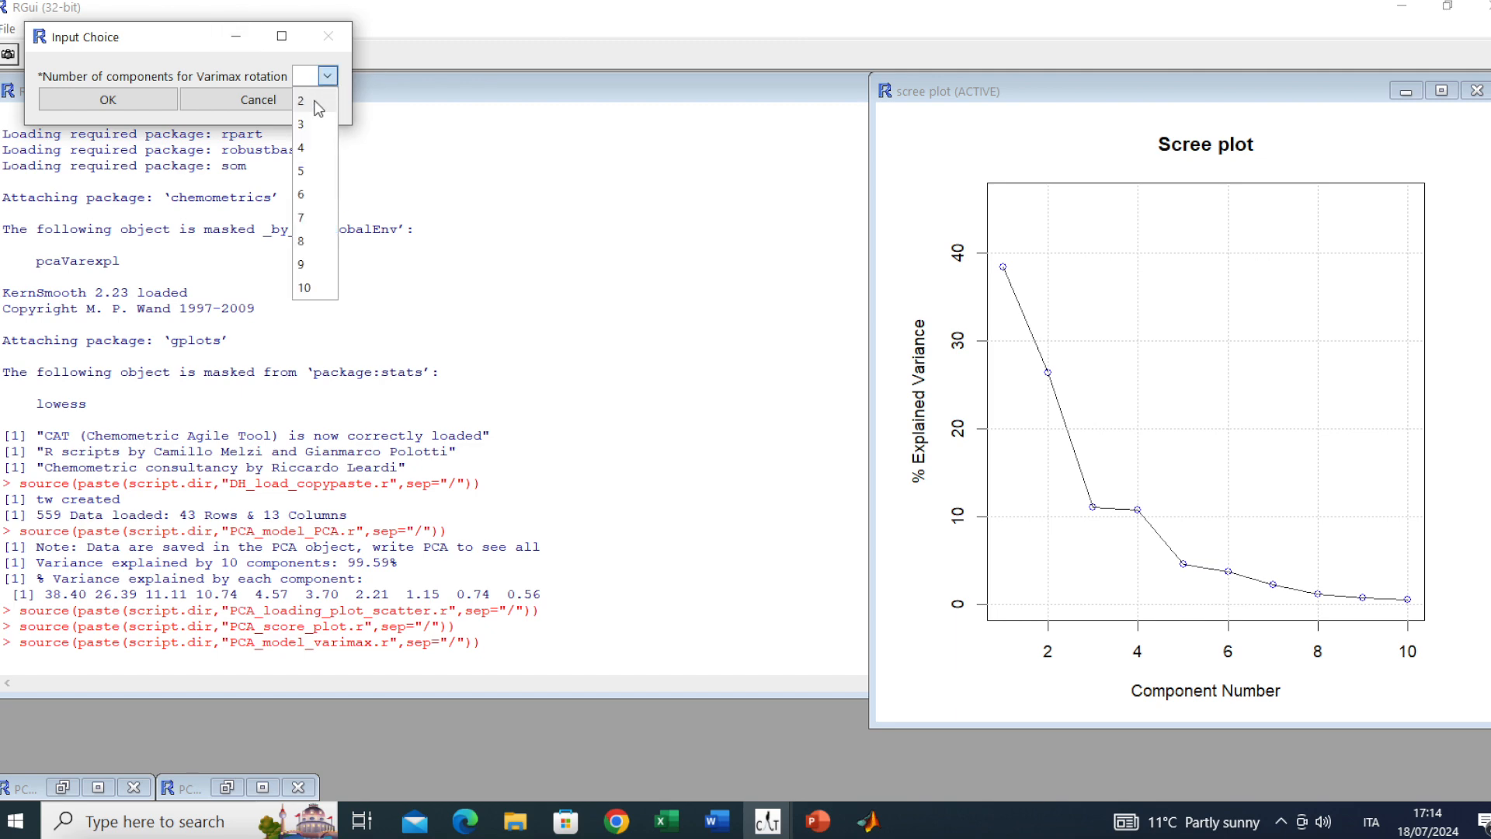
pyautogui.click(303, 101)
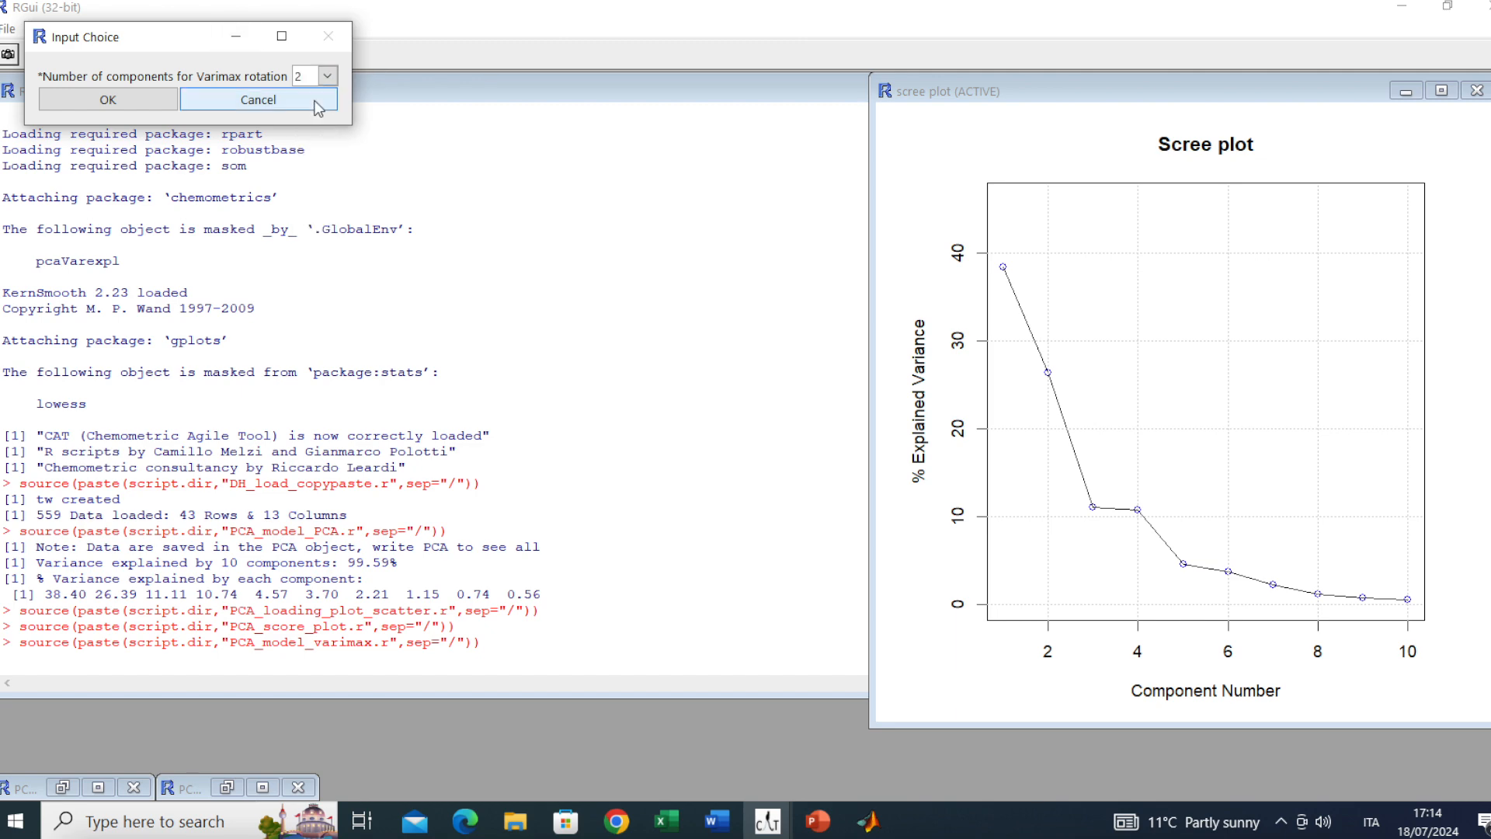
pyautogui.click(162, 102)
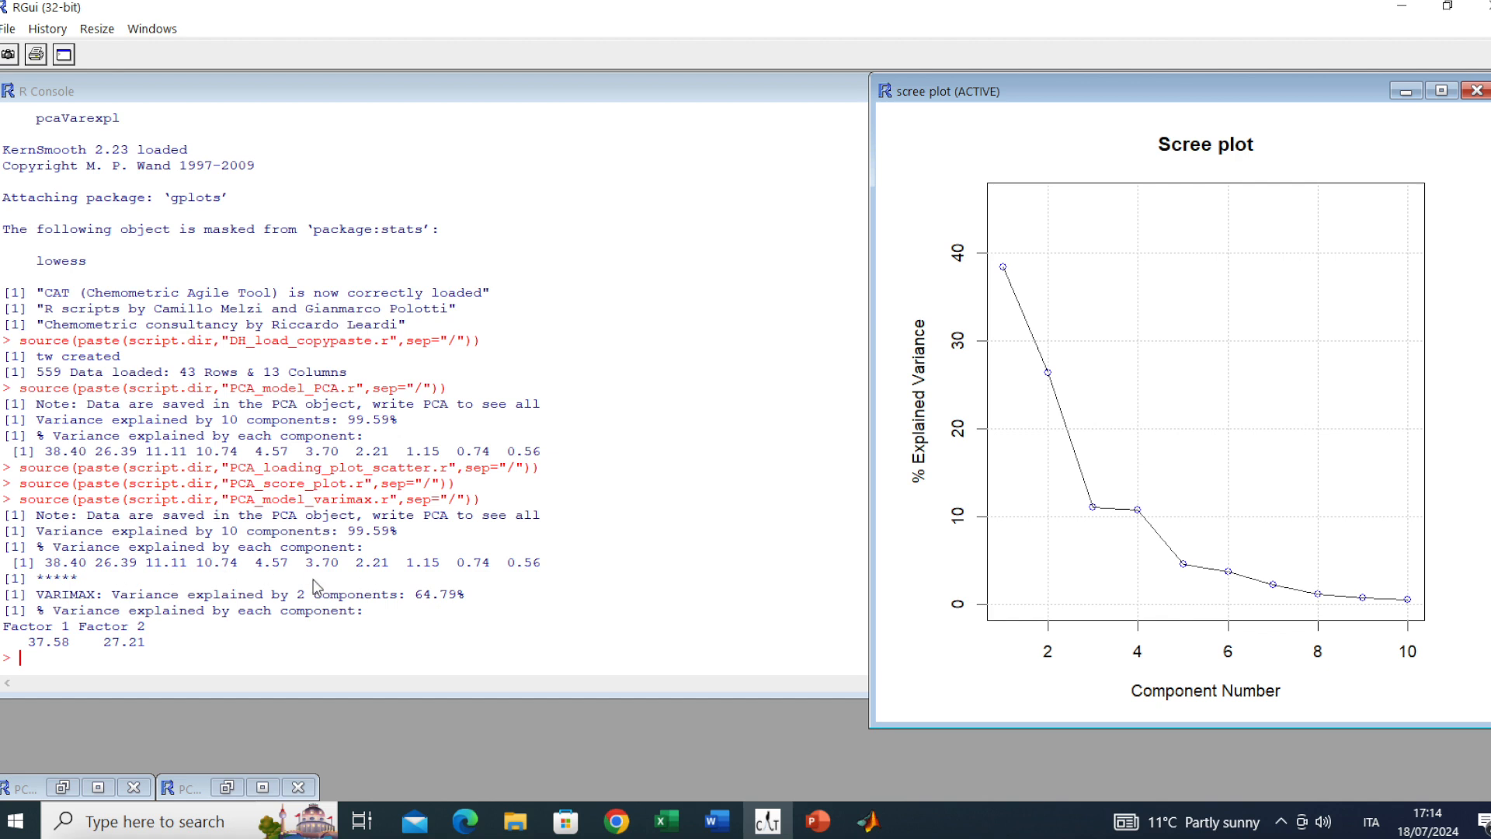
# Minimize the scree plot and highlight the VARIMAX result and the original per-component variances in the console
pyautogui.click(1403, 91)
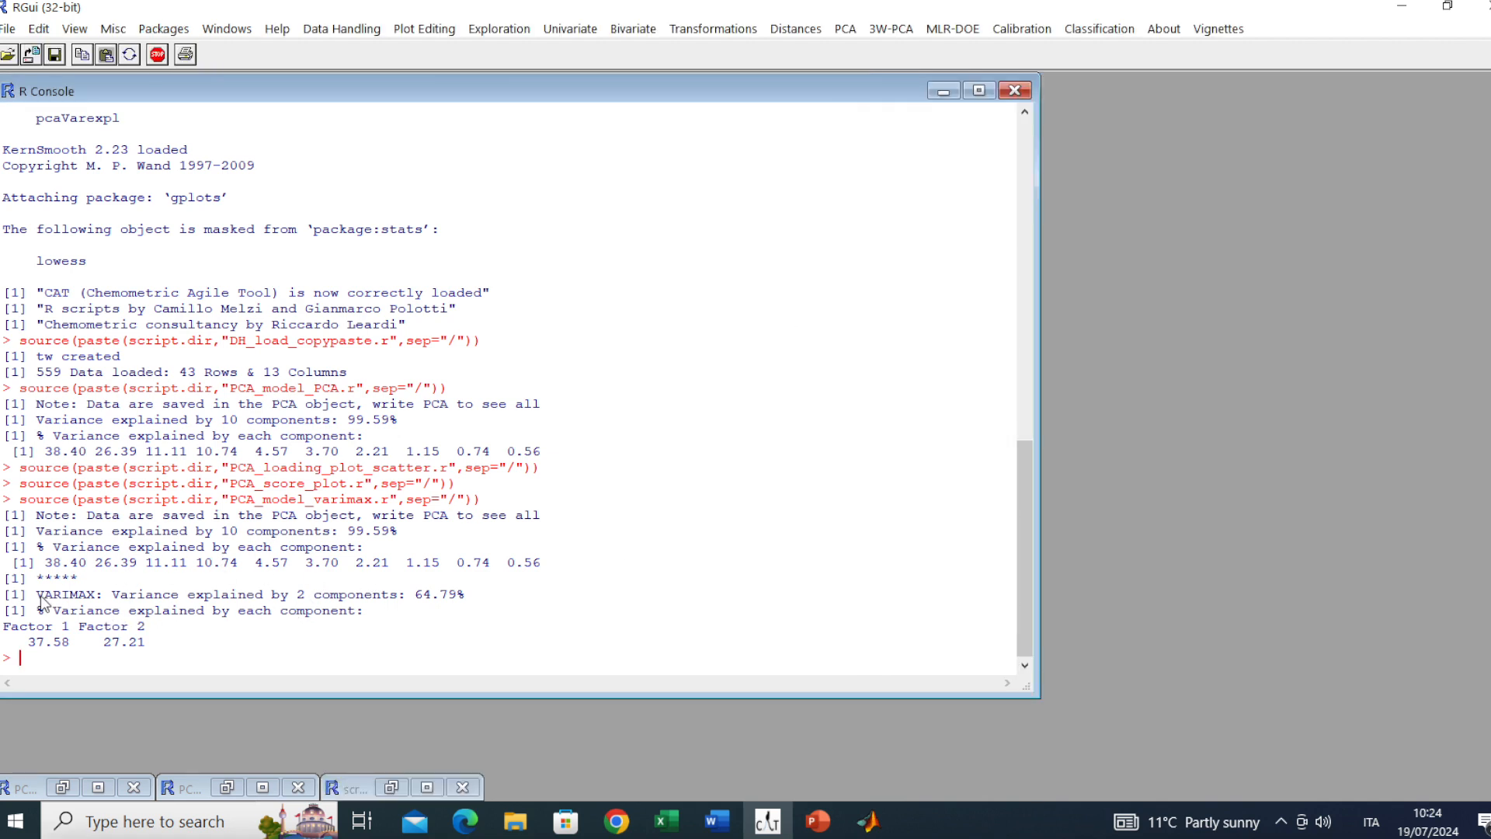
pyautogui.moveTo(36, 595); pyautogui.dragTo(102, 600)
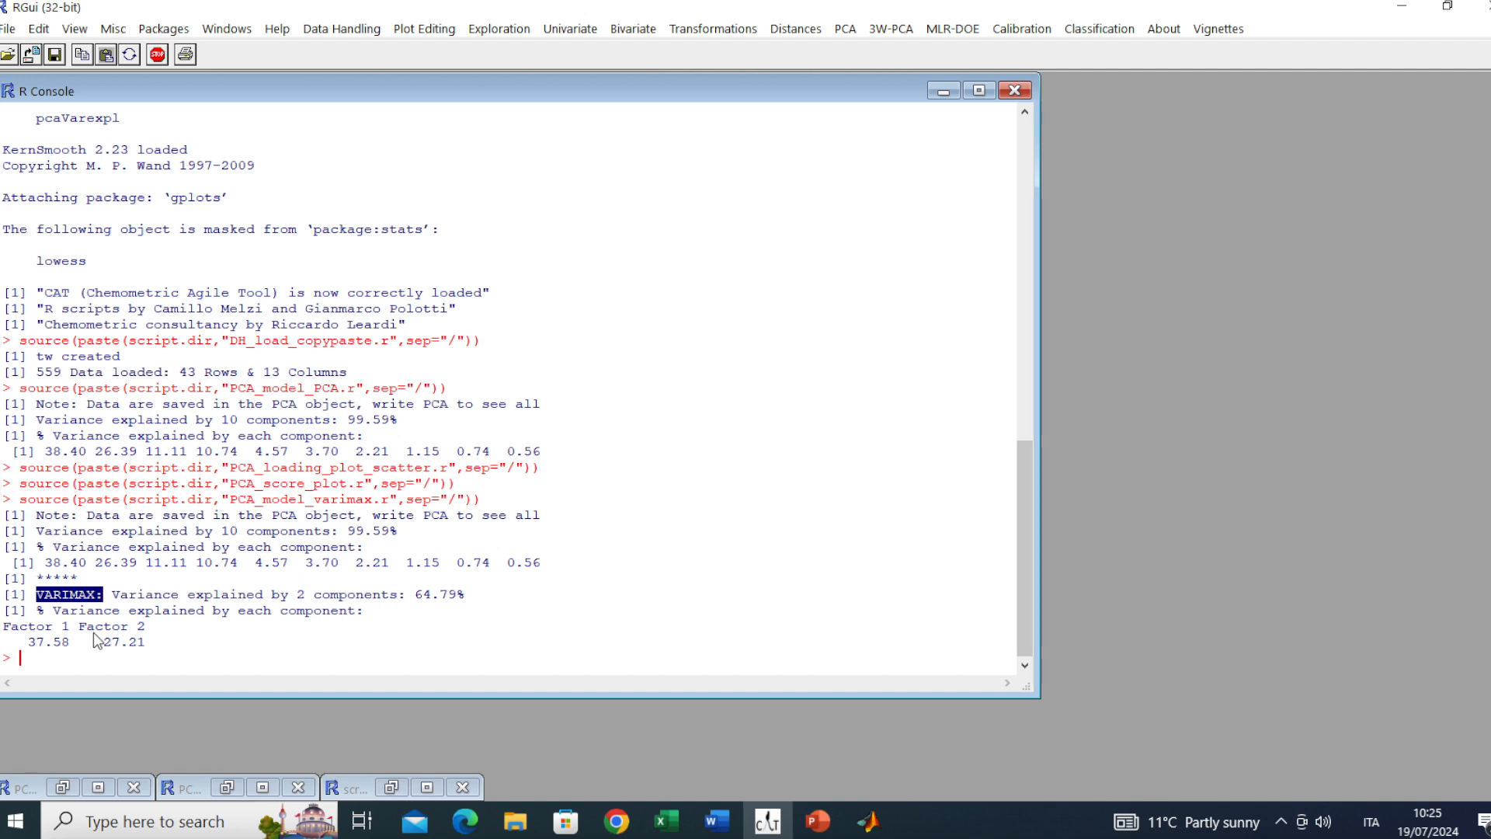
pyautogui.moveTo(47, 453); pyautogui.dragTo(137, 459)
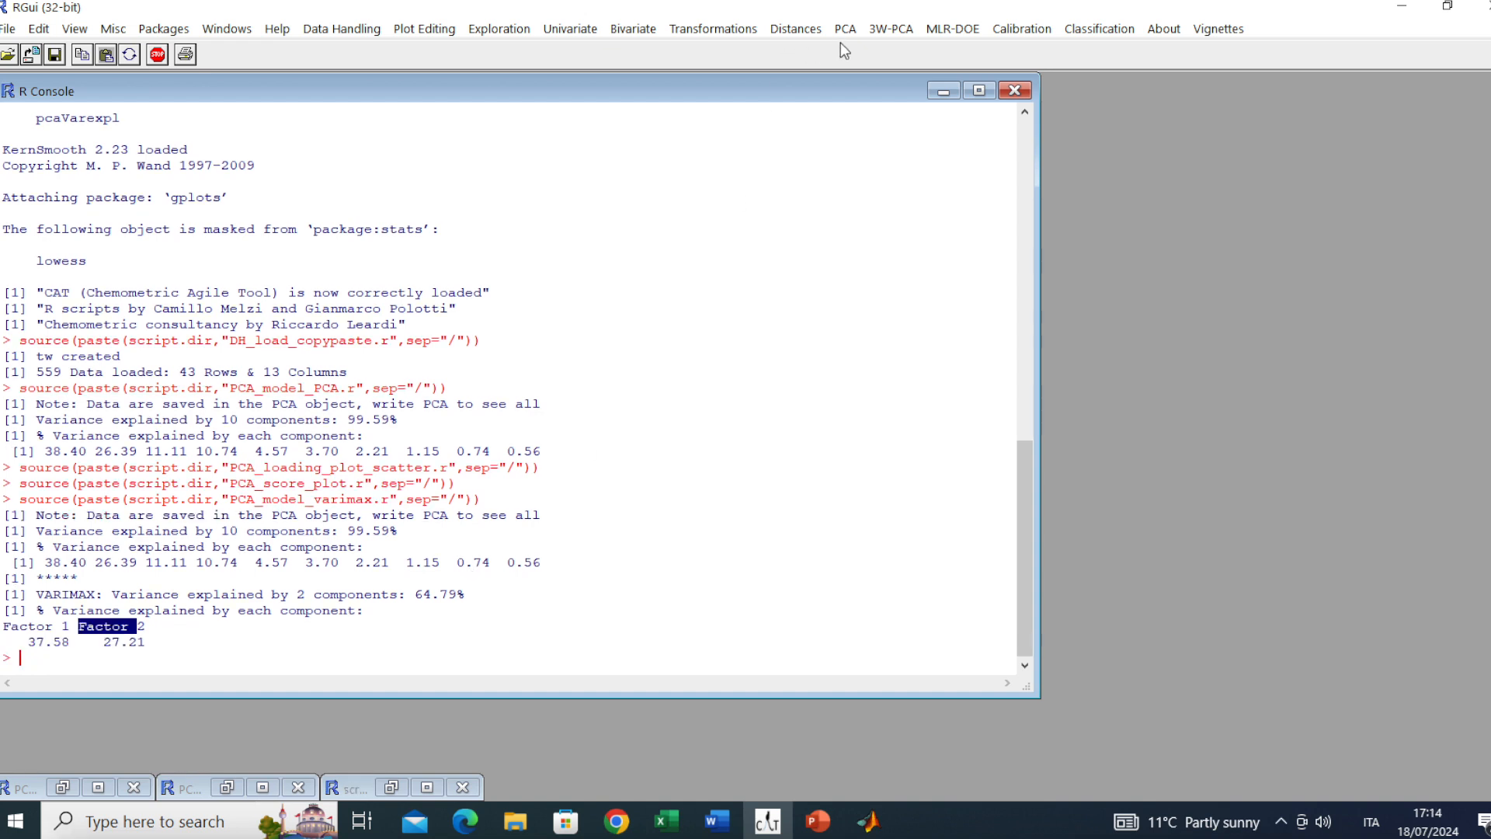
# Plot the Varimax Factor 1 vs Factor 2 loadings as labelled arrows and move the plot left
pyautogui.click(855, 35)
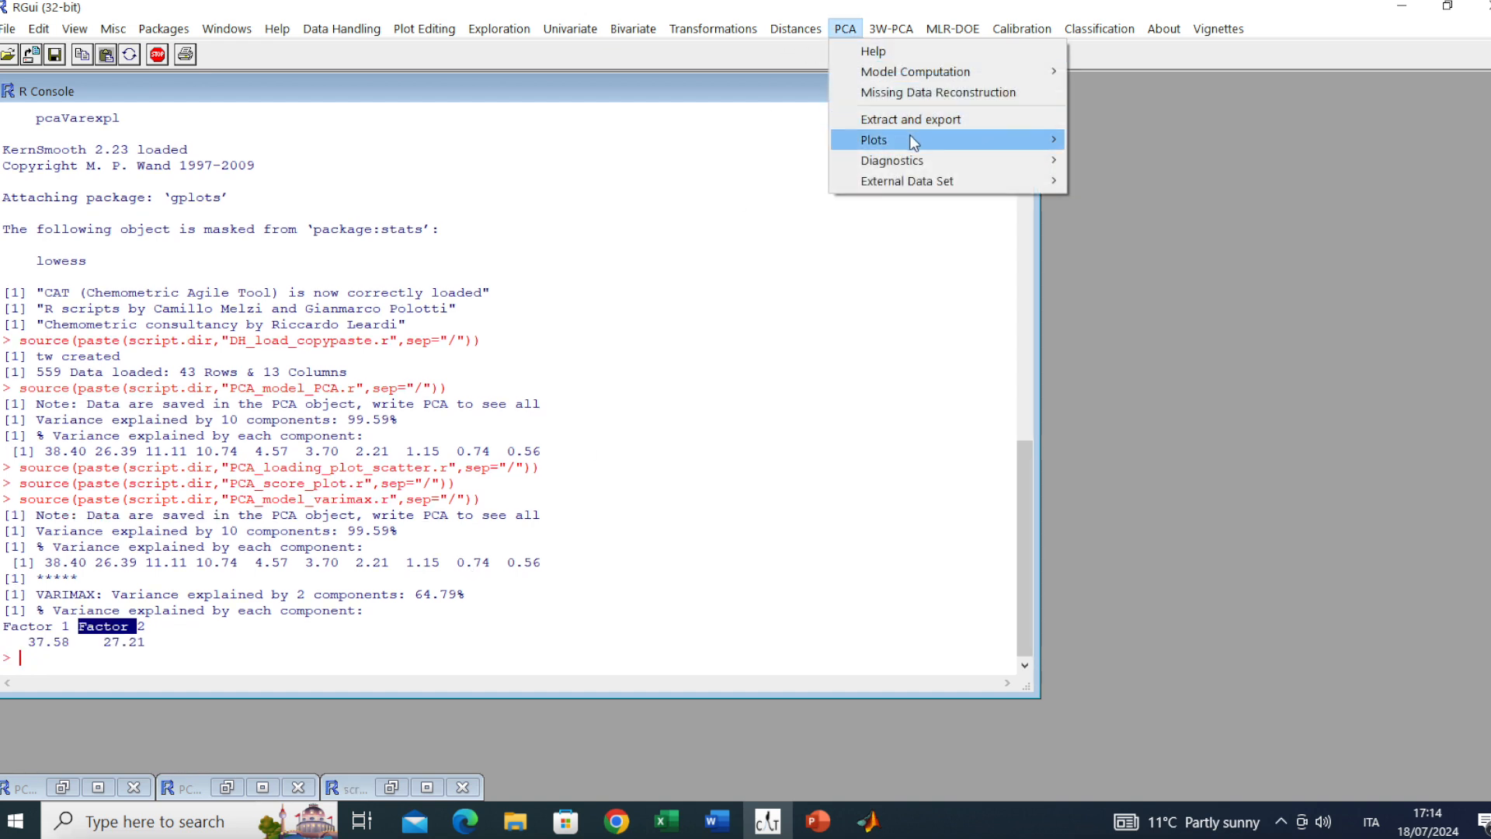
pyautogui.moveTo(926, 134)
pyautogui.moveTo(1104, 170)
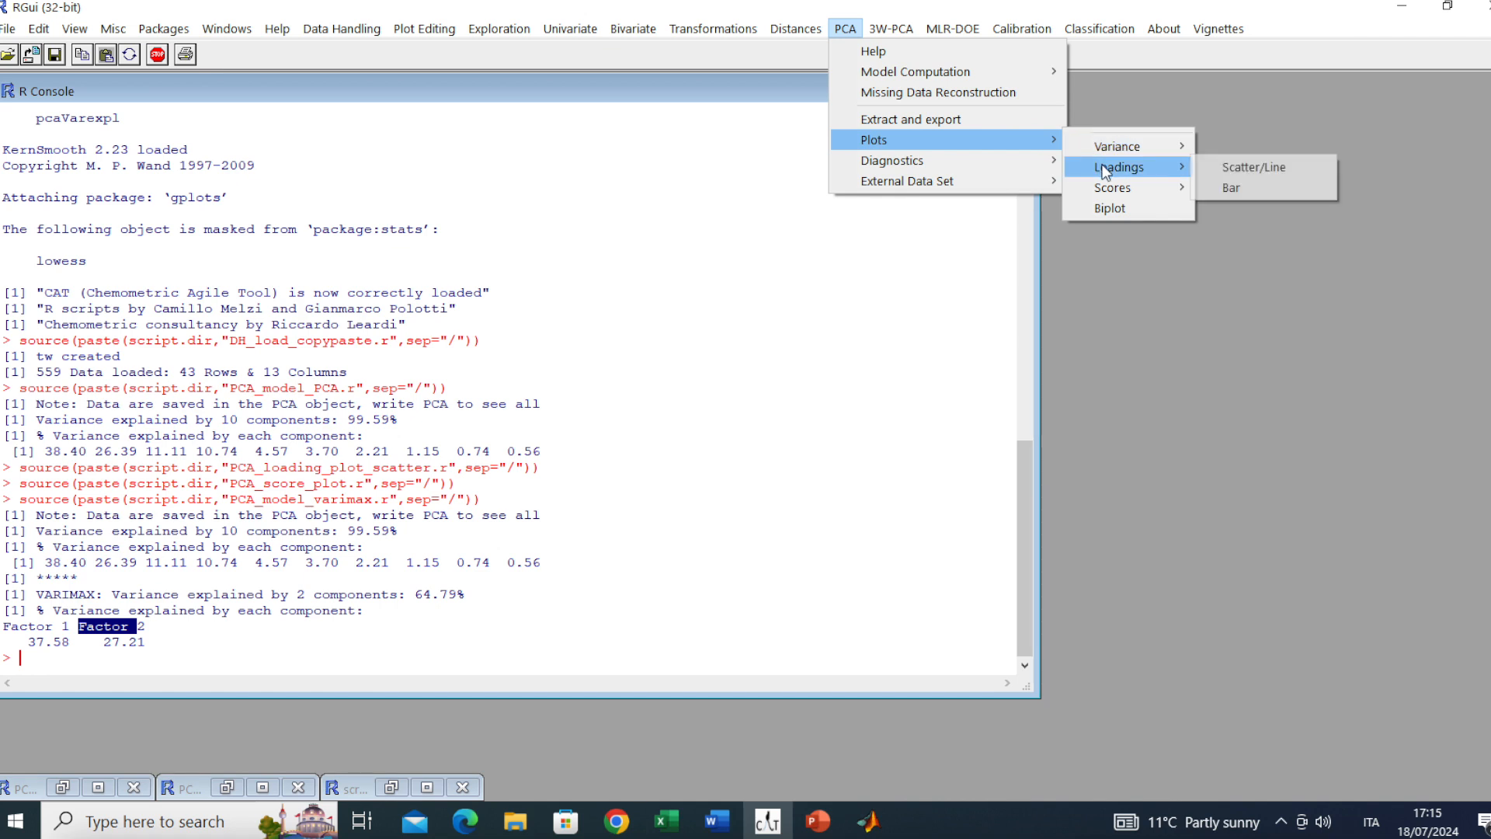
pyautogui.click(1230, 170)
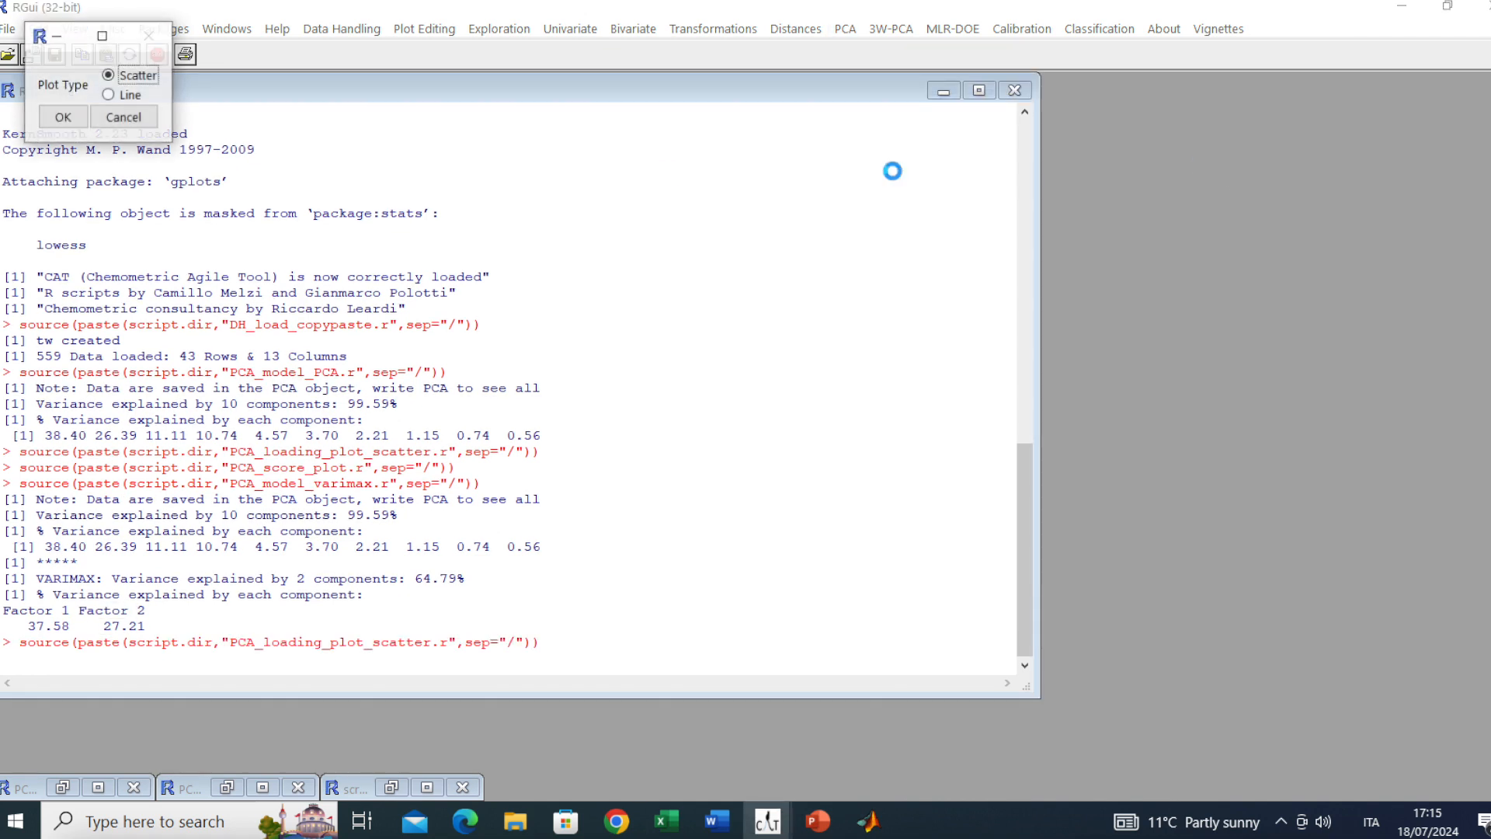
pyautogui.click(61, 121)
pyautogui.click(256, 172)
pyautogui.click(326, 176)
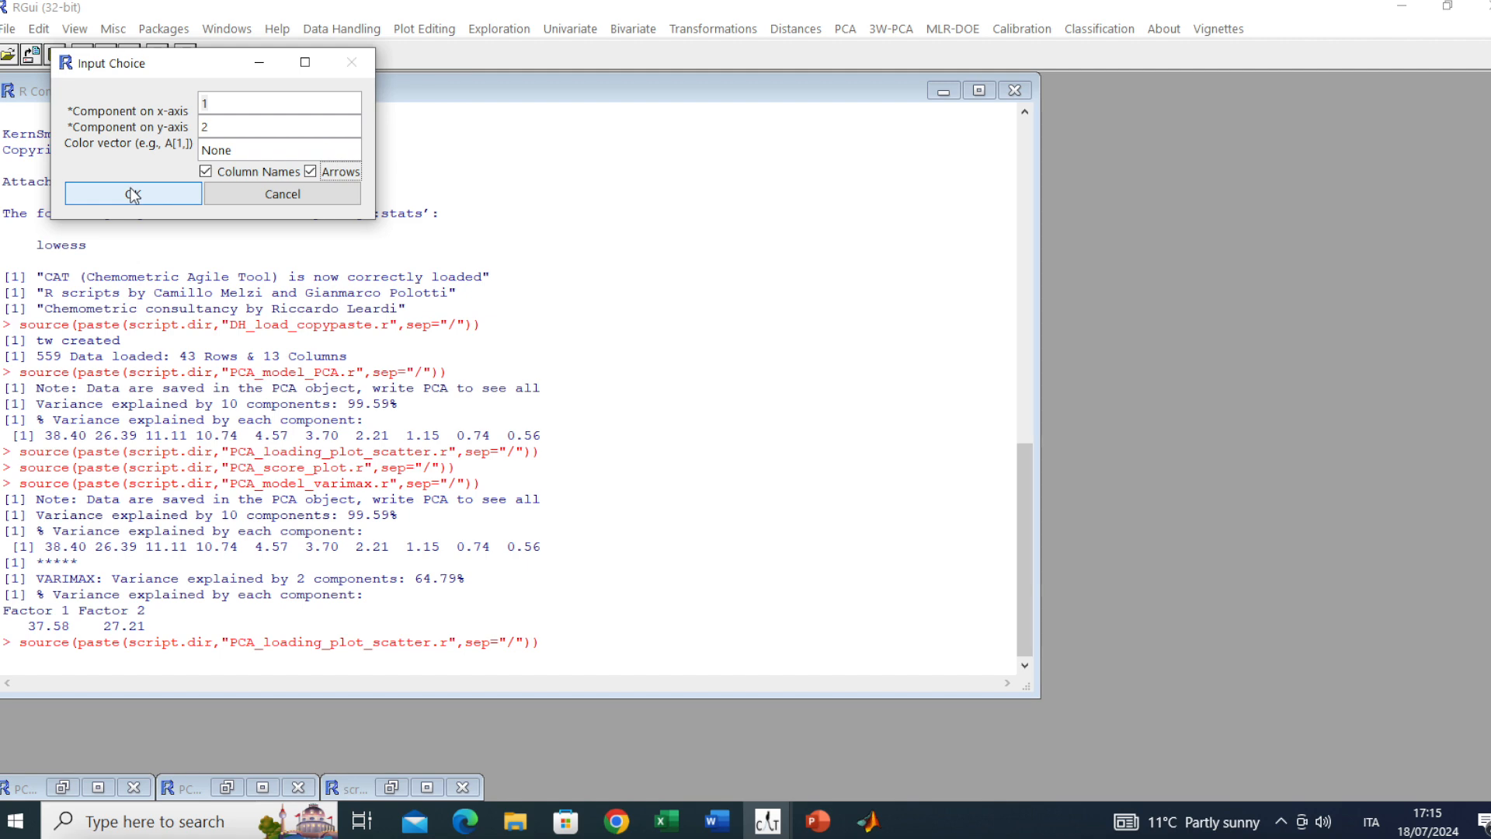
pyautogui.click(85, 194)
pyautogui.moveTo(1258, 92)
pyautogui.mouseDown()
pyautogui.moveTo(667, 105)
pyautogui.moveTo(459, 140)
pyautogui.mouseUp()
pyautogui.click(887, 103)
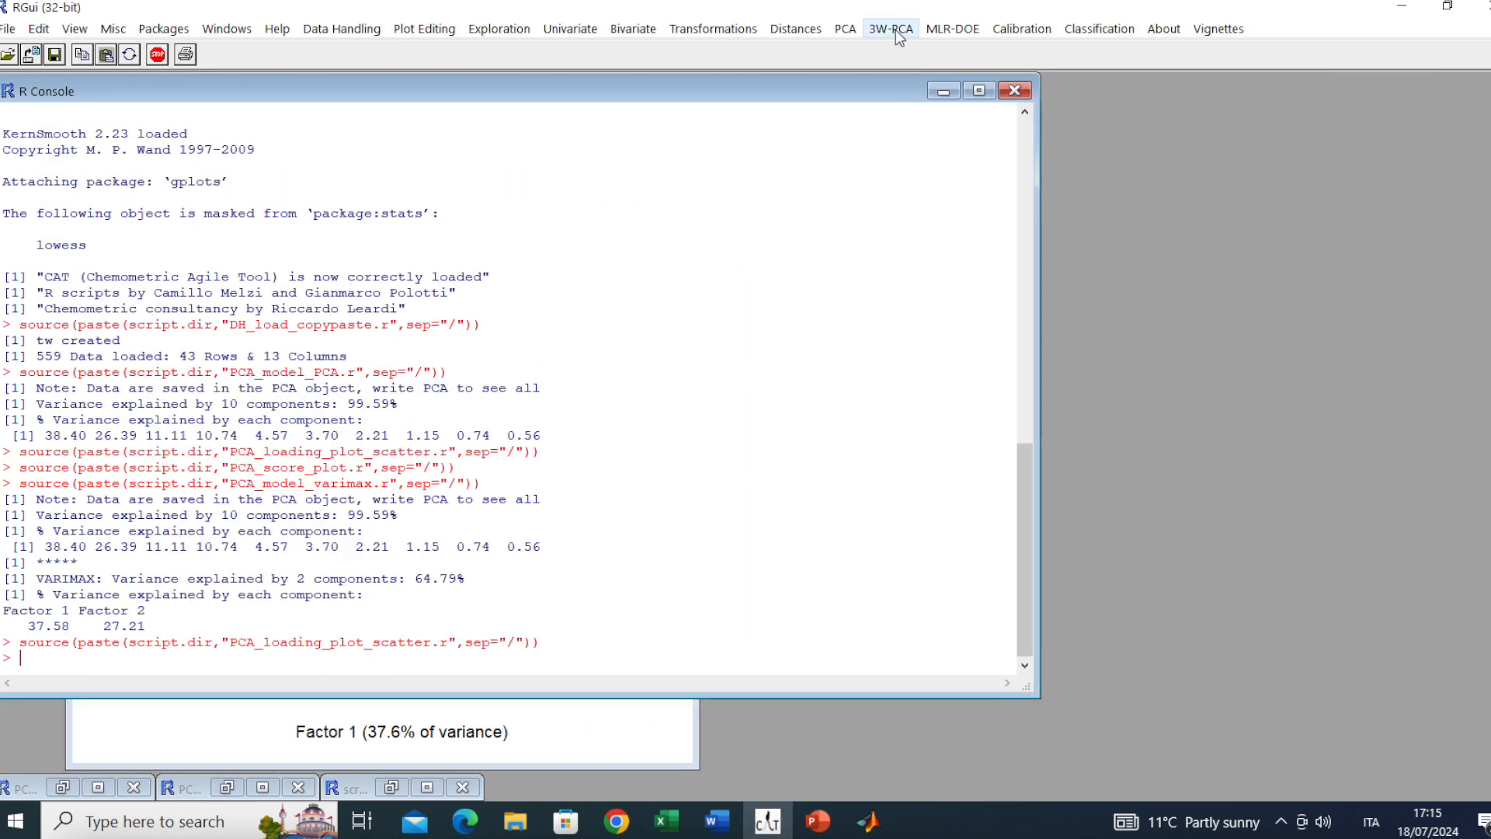
# Draw the rotated Factor 1 vs Factor 2 score plot without saving it
pyautogui.click(852, 29)
pyautogui.moveTo(896, 142)
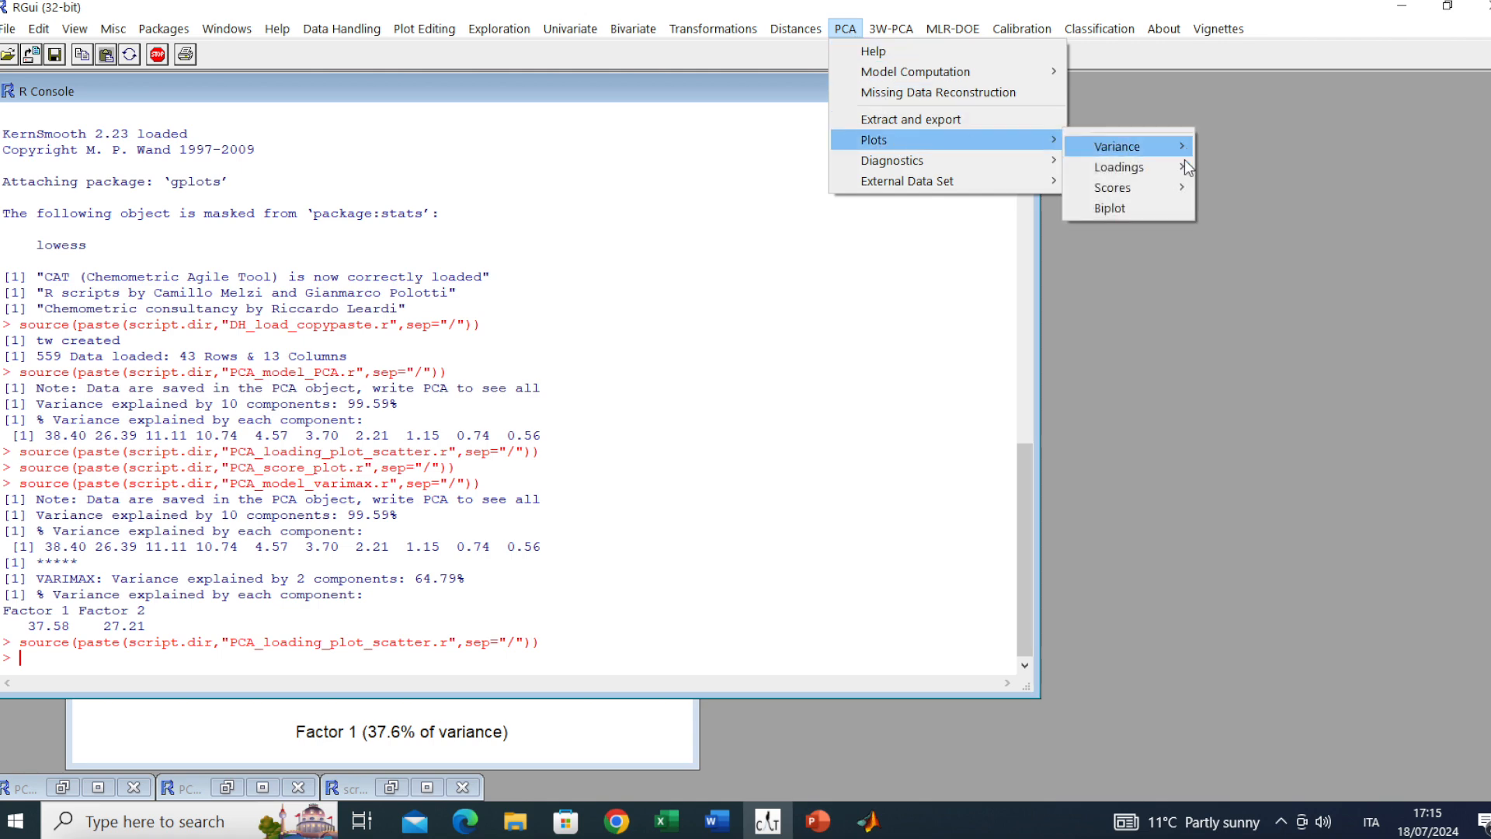
pyautogui.moveTo(1154, 184)
pyautogui.click(1258, 187)
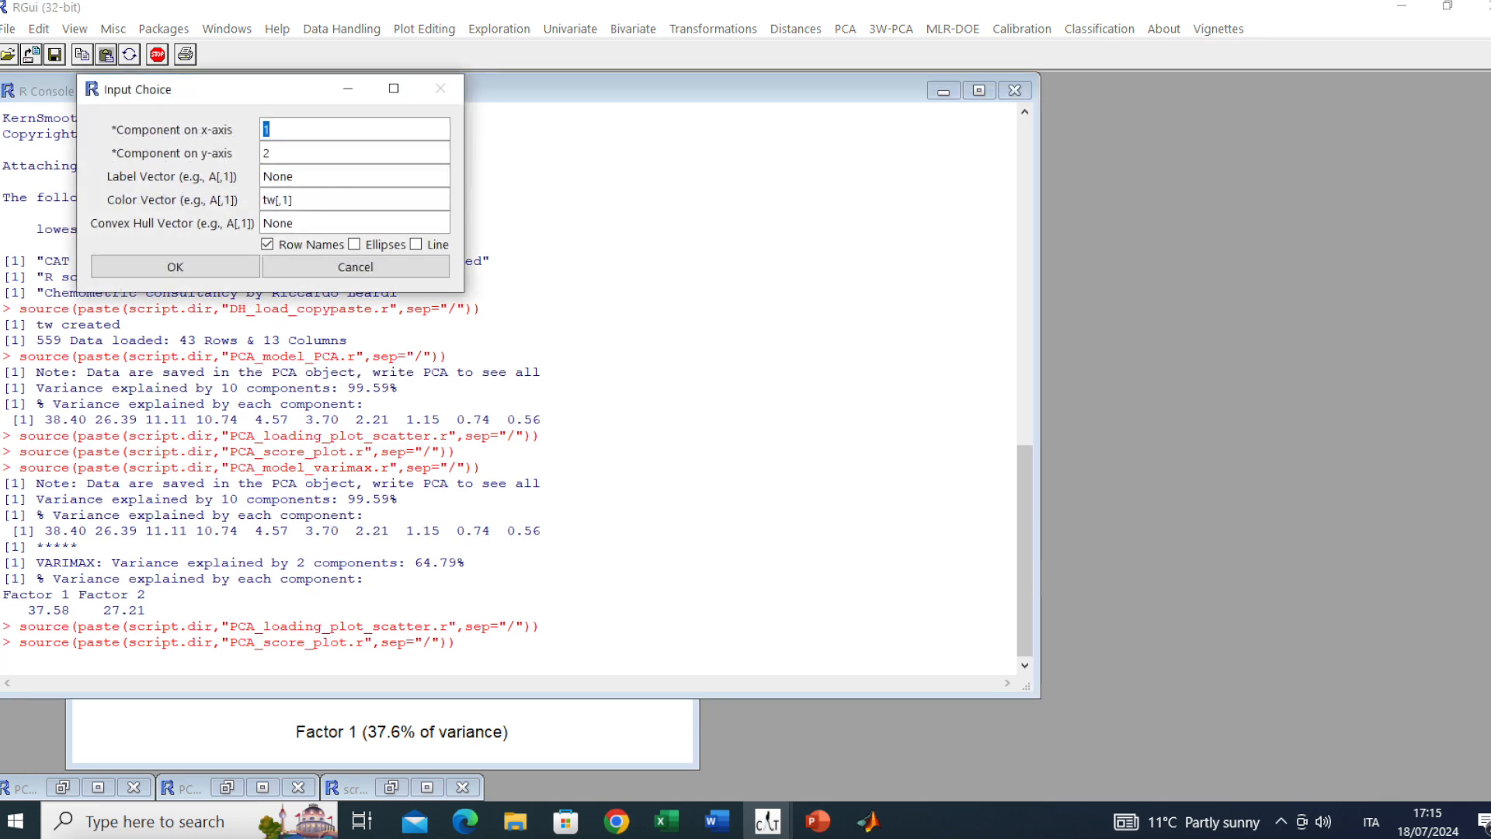
pyautogui.click(193, 261)
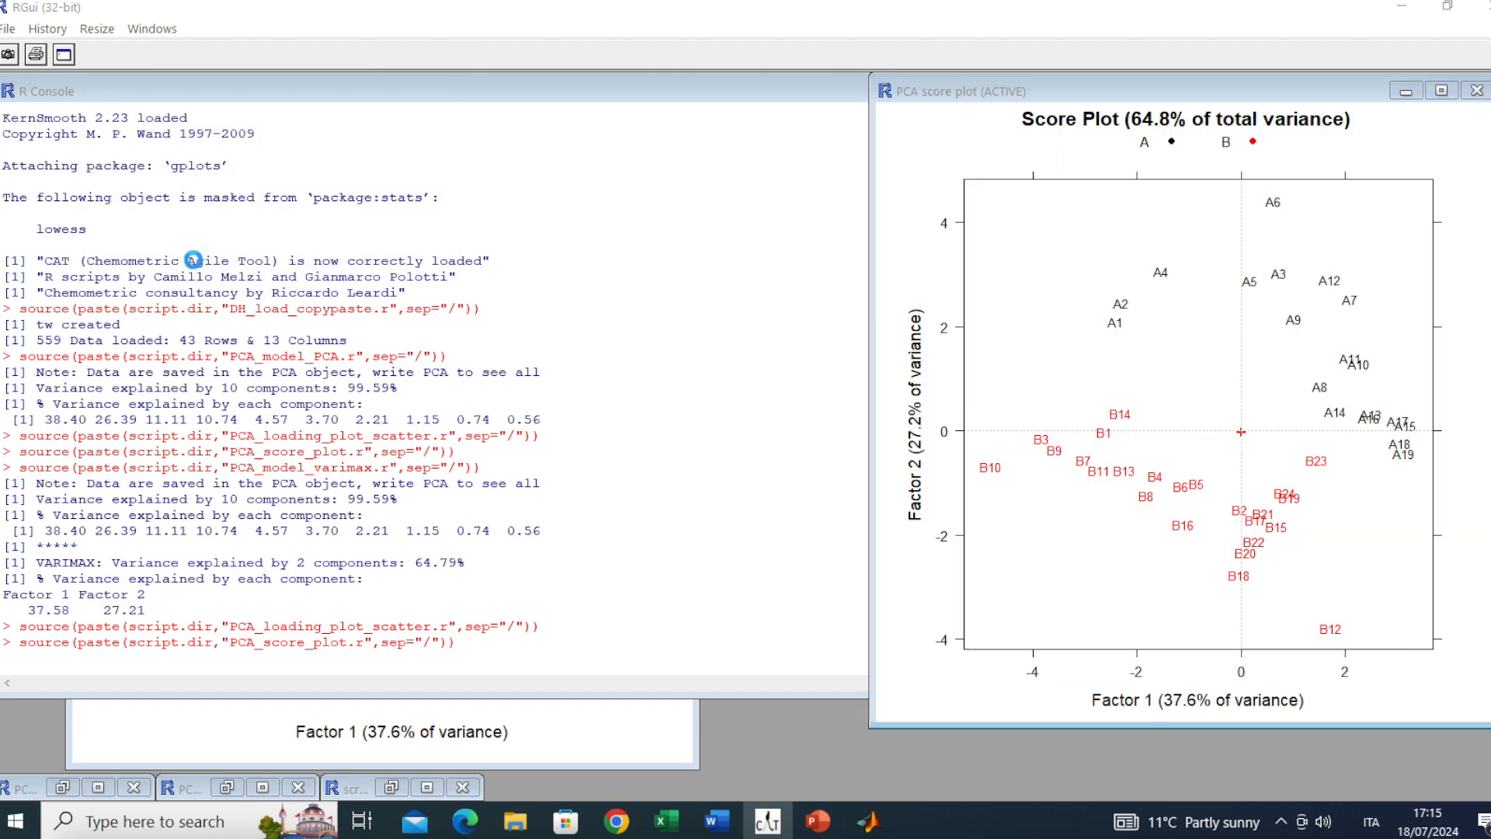
pyautogui.click(259, 177)
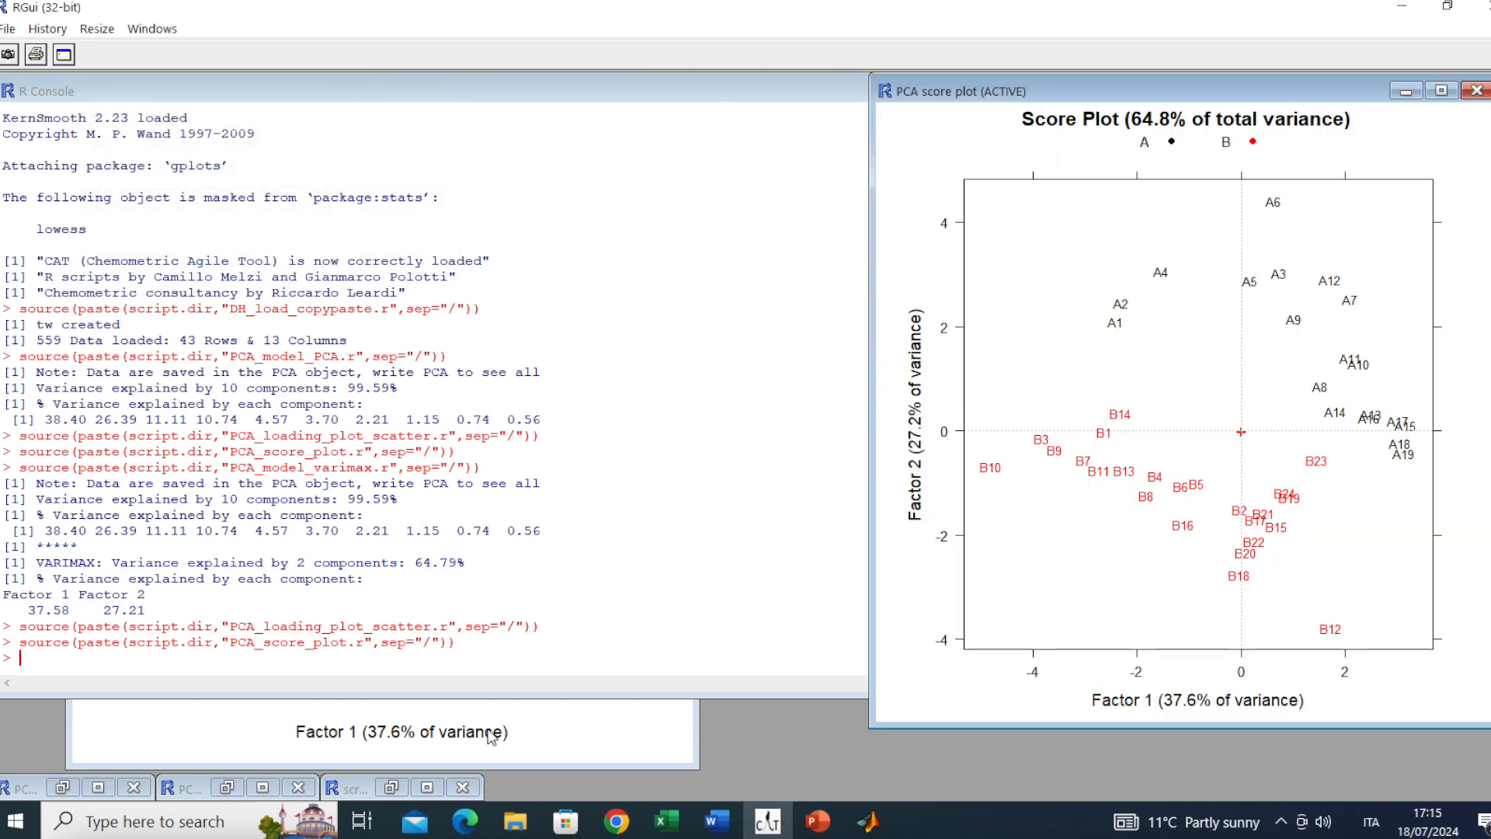
pyautogui.click(491, 736)
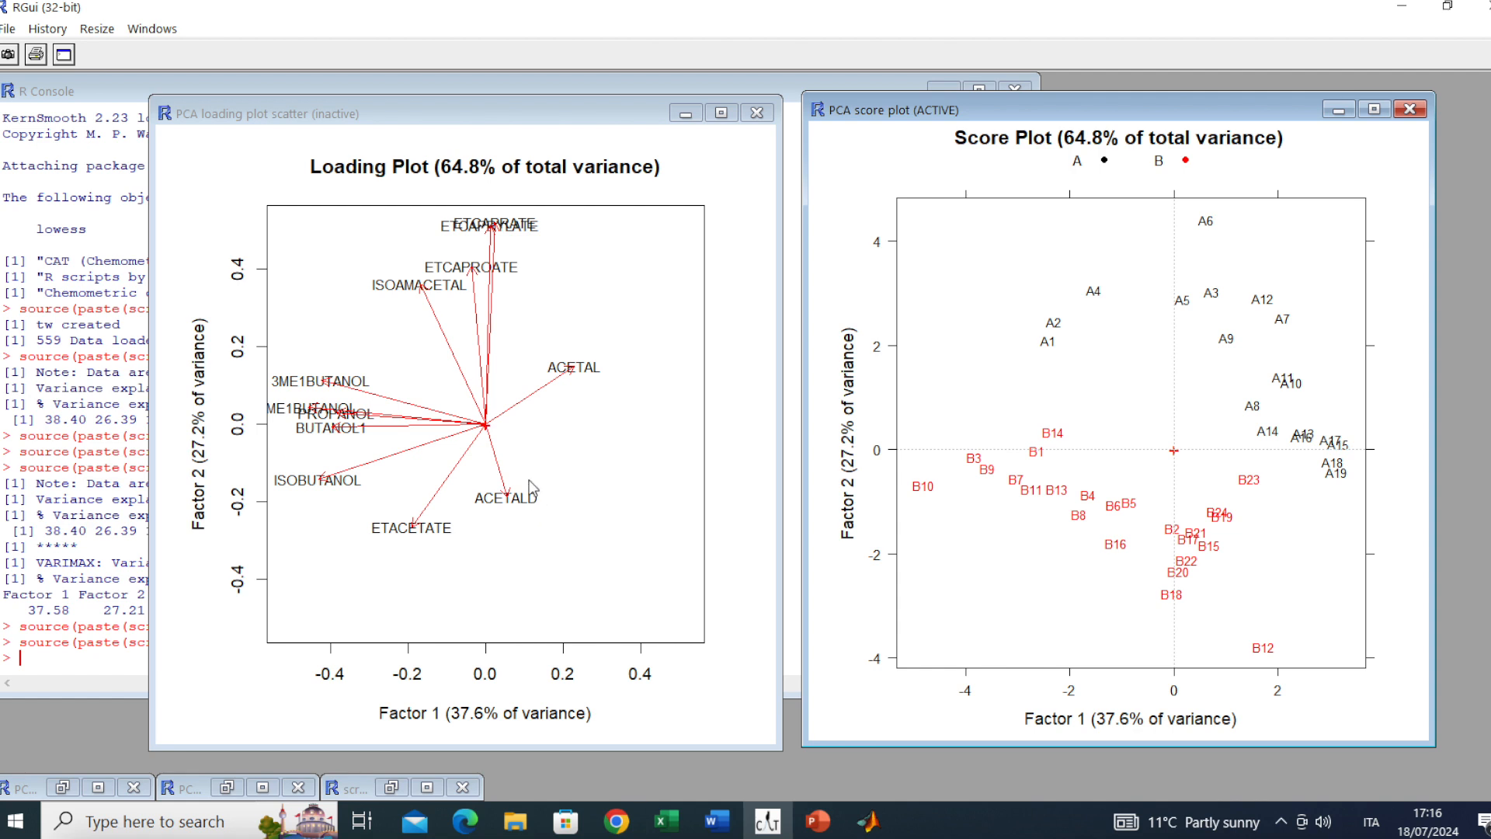
# Place the Varimax loading plot on the right and the restored original loading plot on the left
pyautogui.moveTo(427, 120); pyautogui.dragTo(1048, 134)
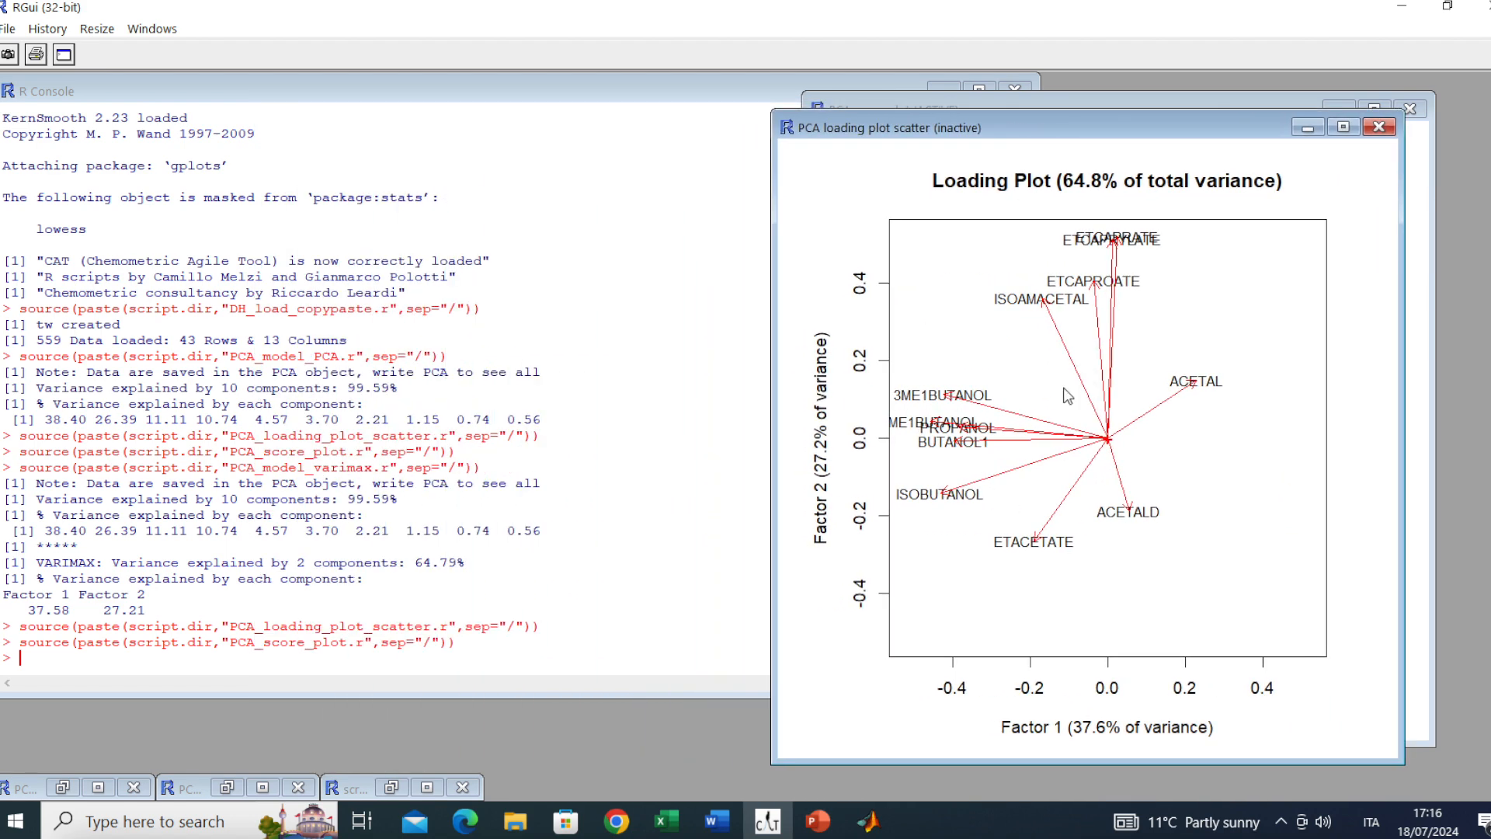
pyautogui.click(98, 786)
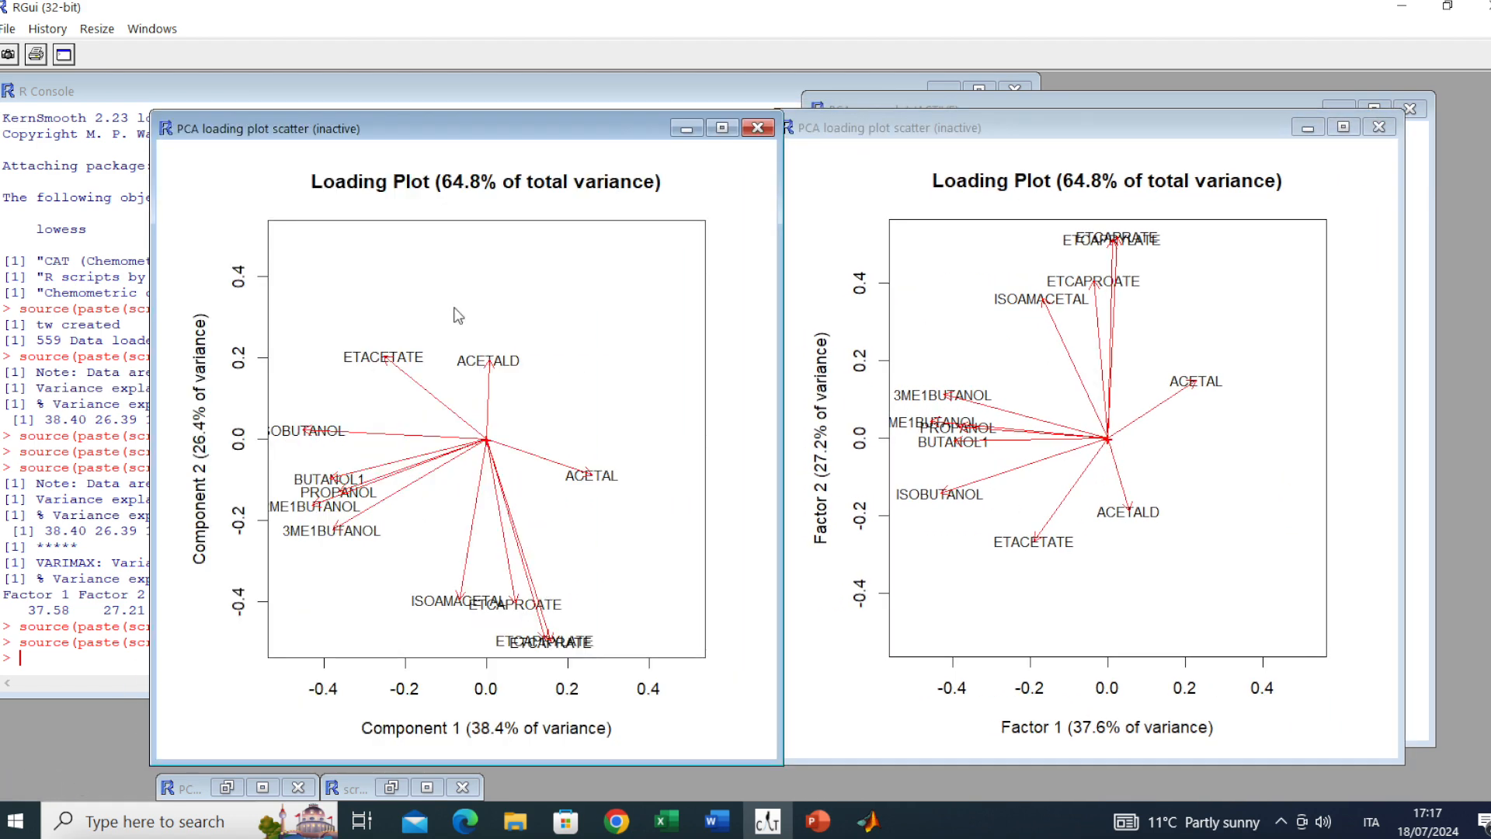
pyautogui.moveTo(464, 119); pyautogui.dragTo(422, 119)
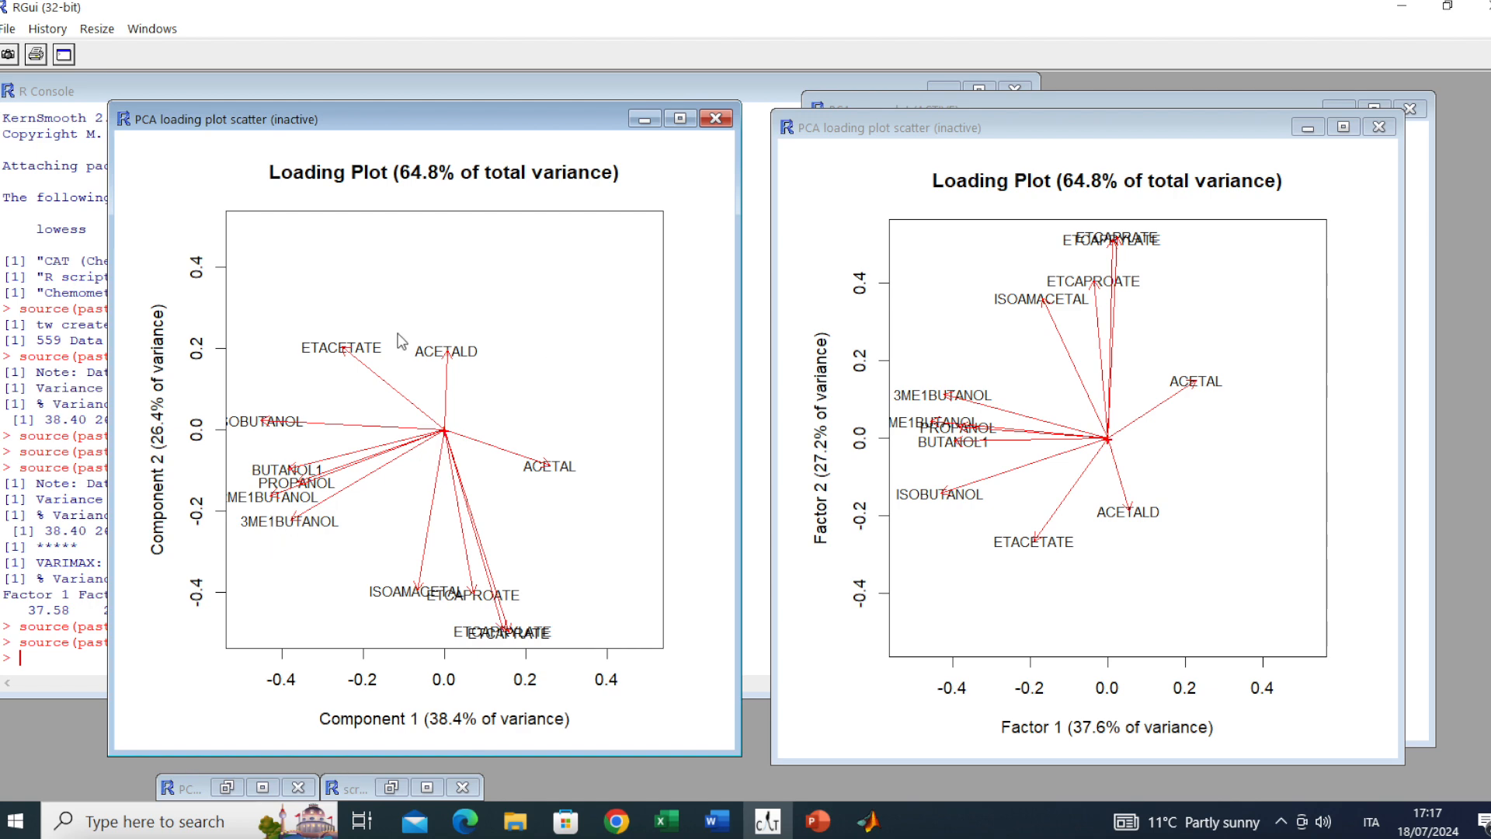
# Minimize the original and rotated loading plots and close the scree plot window
pyautogui.click(645, 120)
pyautogui.click(1312, 126)
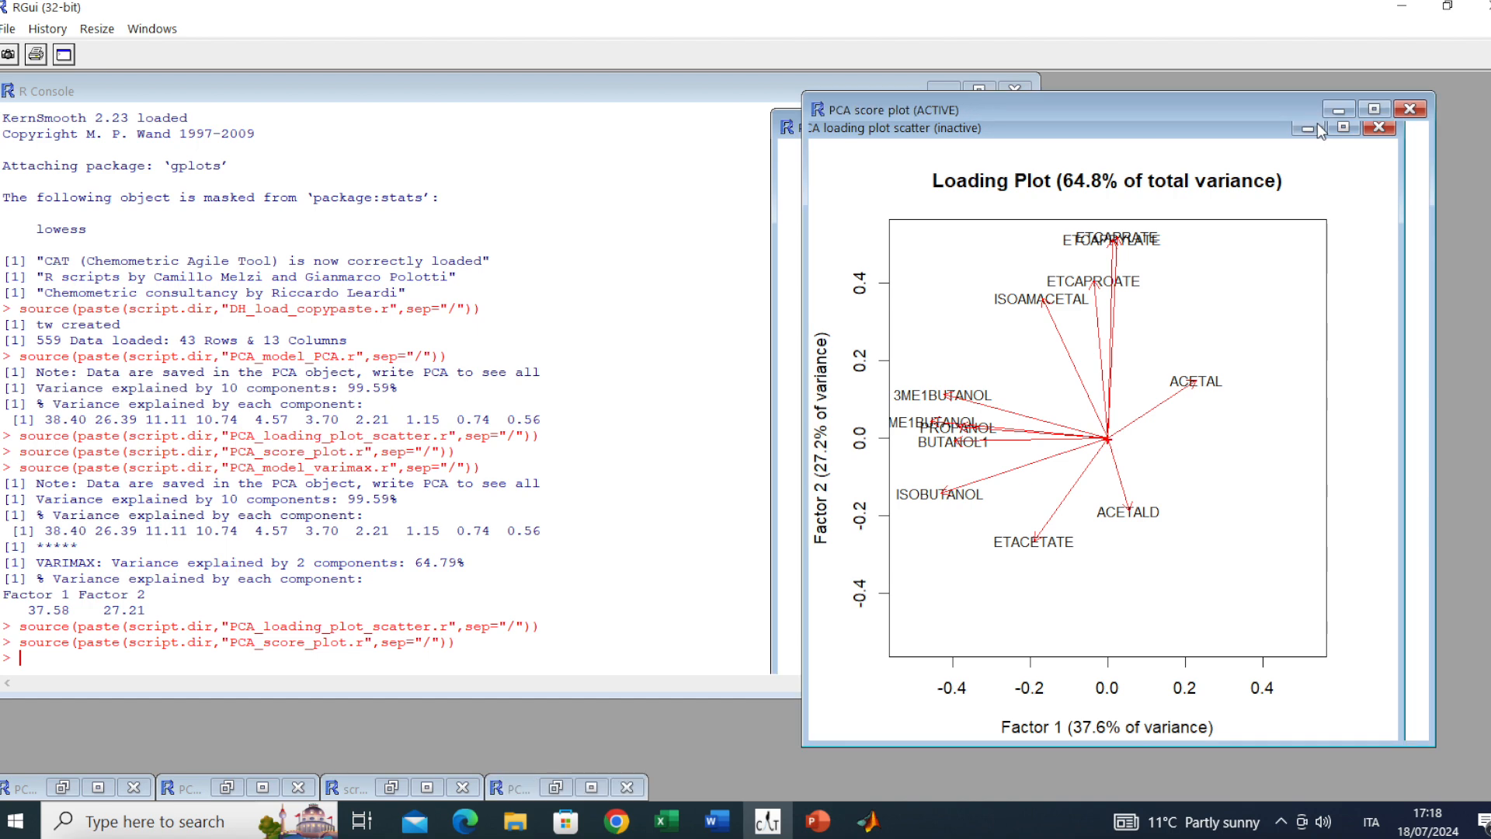
pyautogui.click(398, 781)
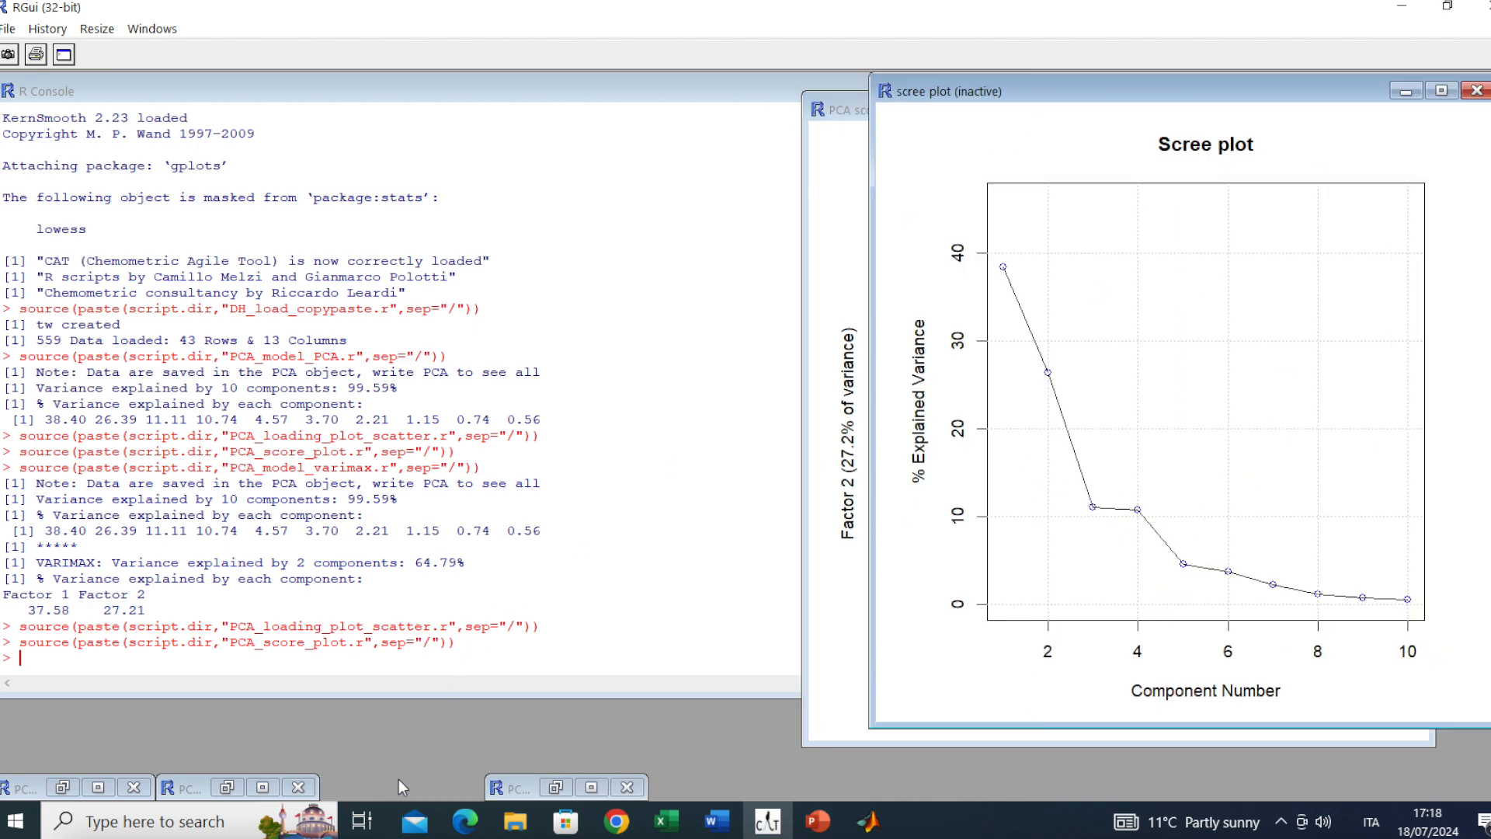
pyautogui.click(1475, 91)
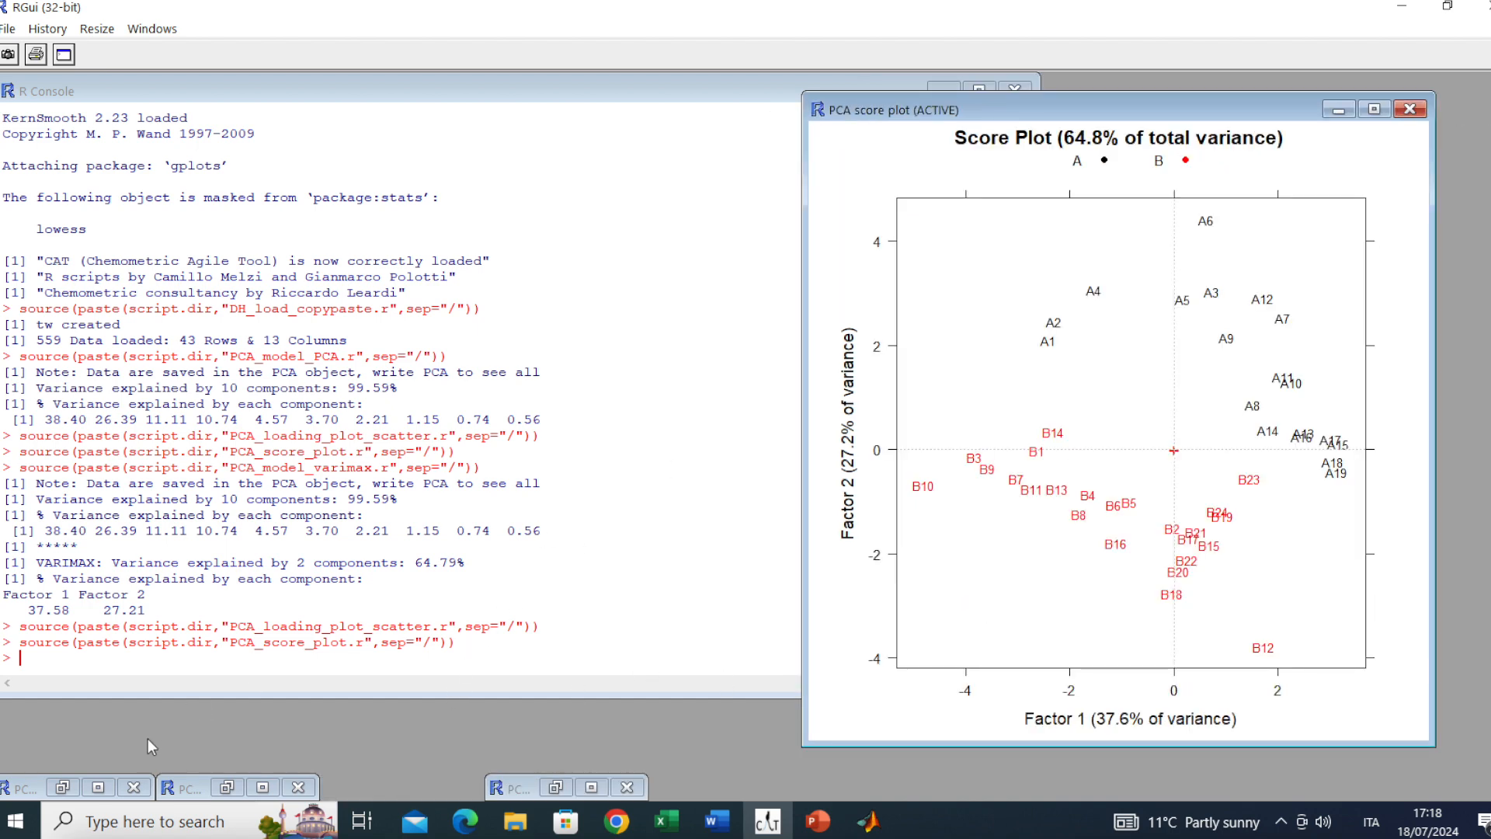
# Place the original PCA score plot on the left beside the Varimax-rotated score plot
pyautogui.click(210, 794)
pyautogui.moveTo(1204, 113); pyautogui.dragTo(507, 124)
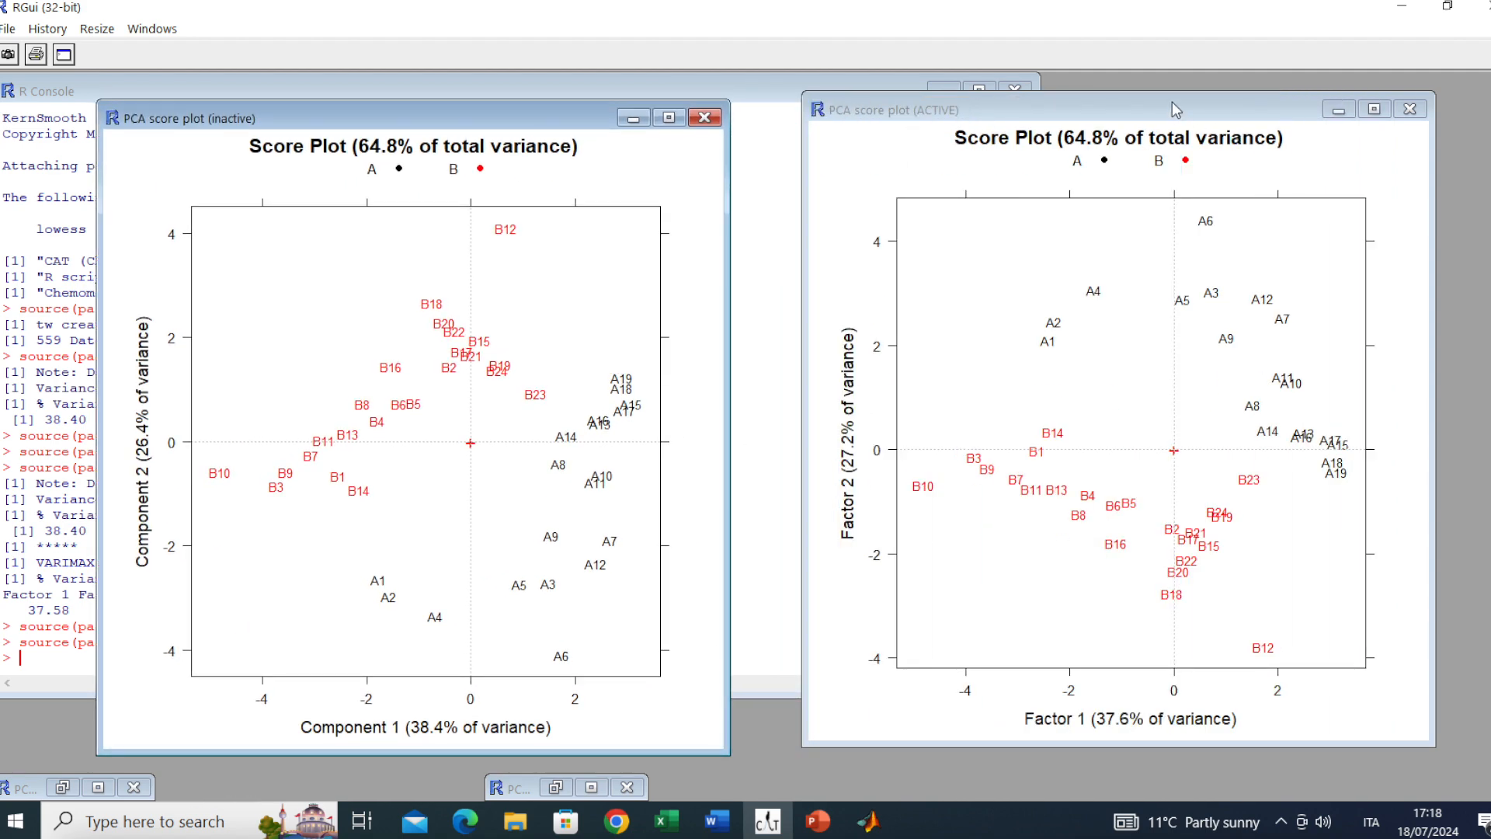
pyautogui.moveTo(1161, 105); pyautogui.dragTo(1125, 101)
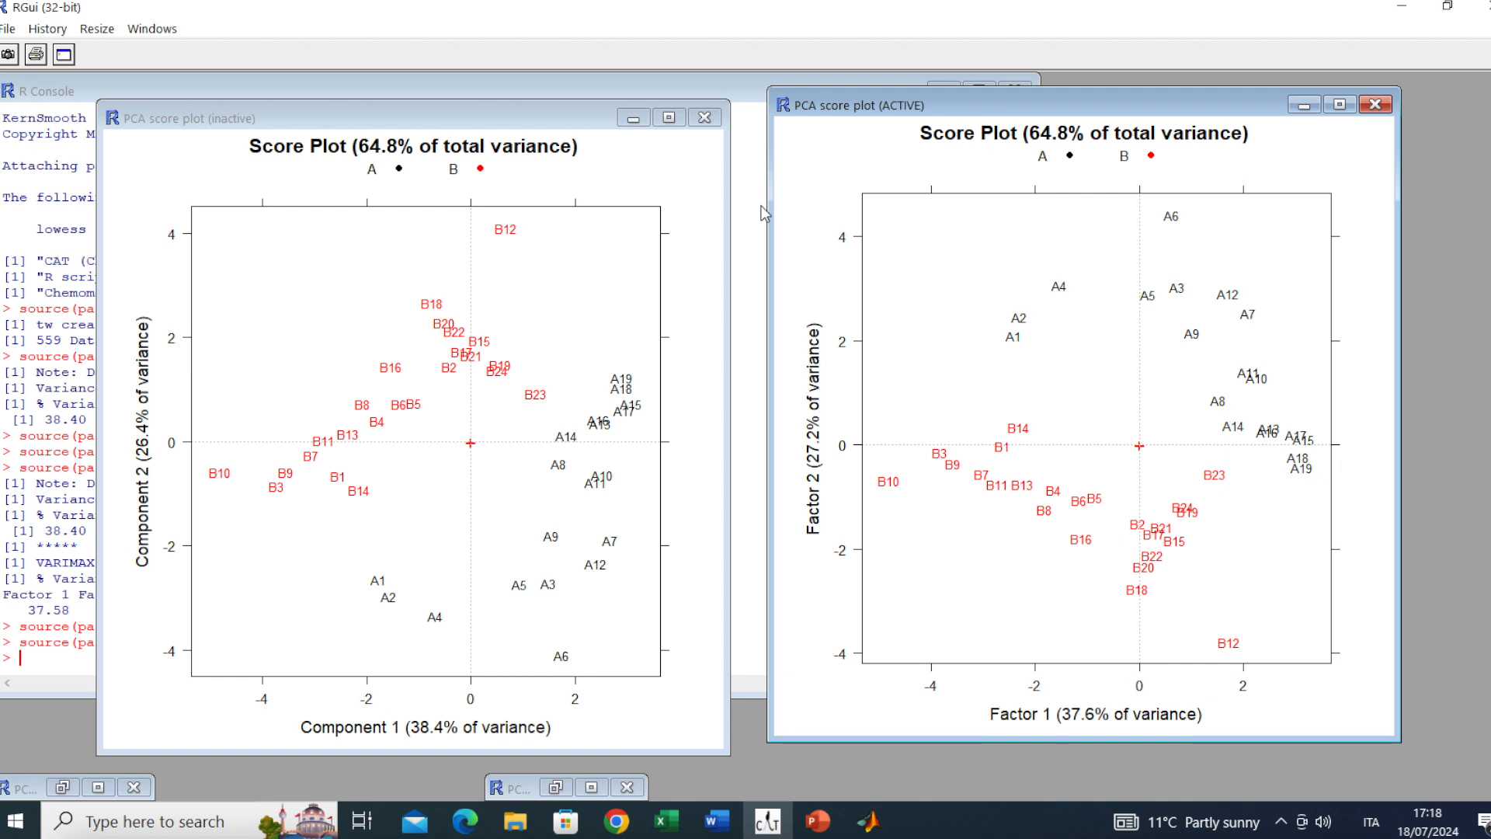